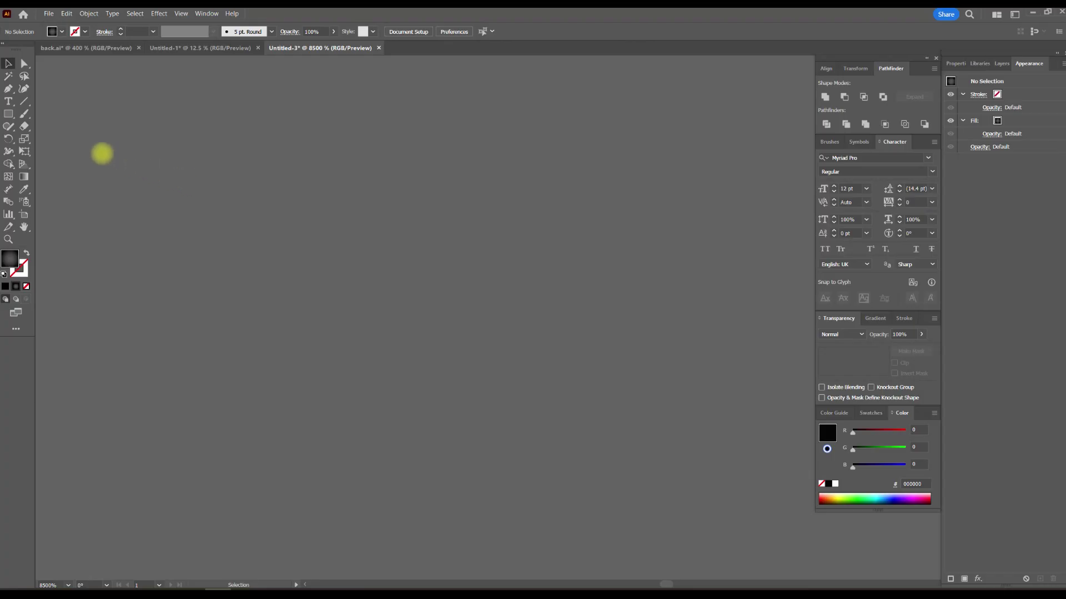
# Draw a small circle filled with a grey (575756) to black (000000) radial gradient
pyautogui.moveTo(8, 114); pyautogui.dragTo(53, 142)
pyautogui.moveTo(414, 337); pyautogui.dragTo(516, 439)
pyautogui.click(9, 64)
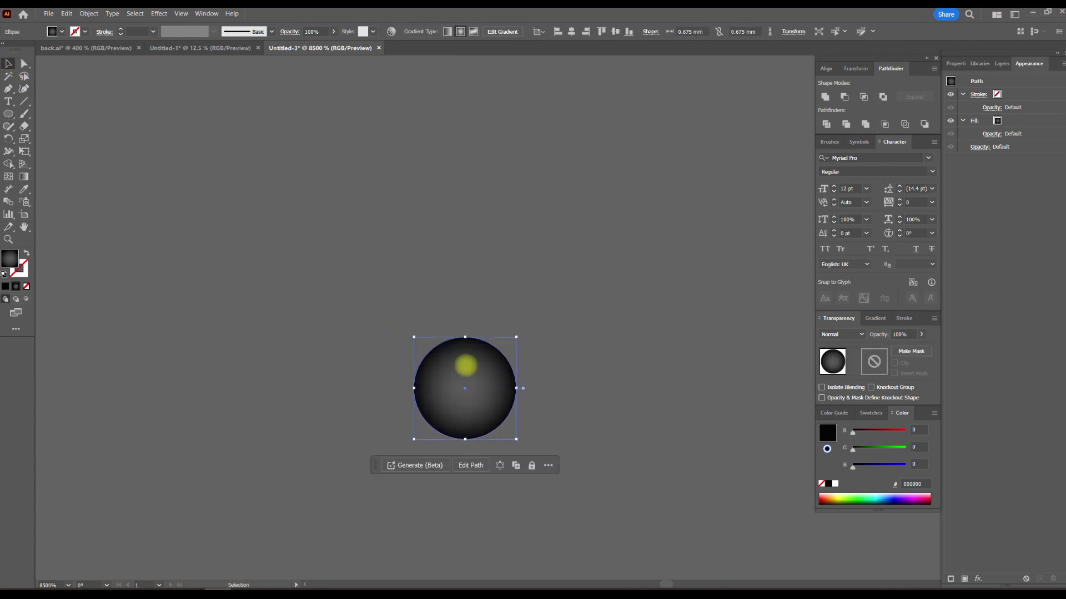
pyautogui.click(875, 318)
pyautogui.click(824, 416)
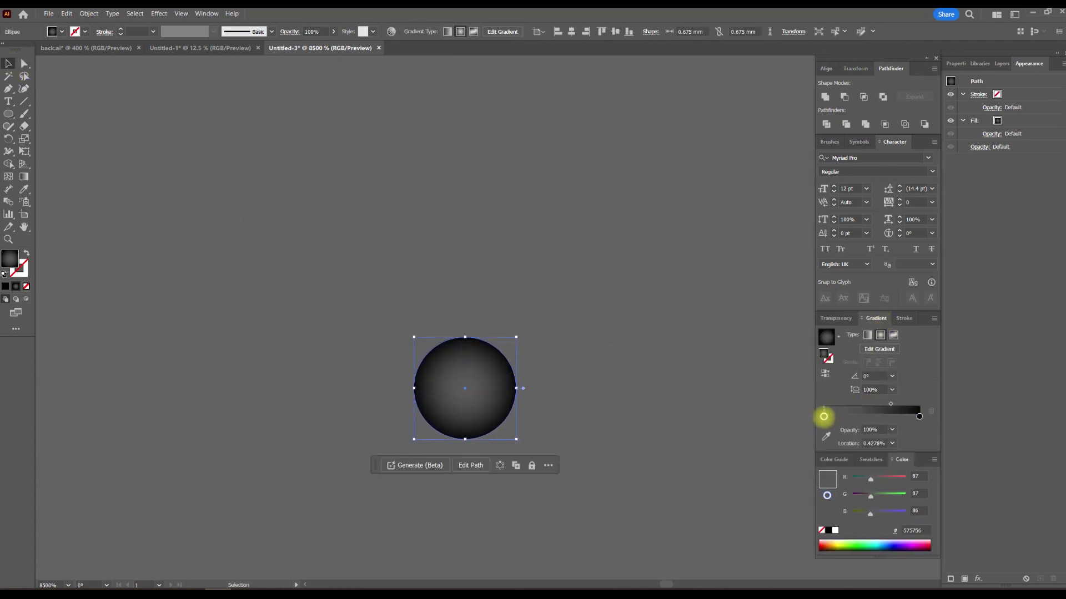
pyautogui.click(919, 417)
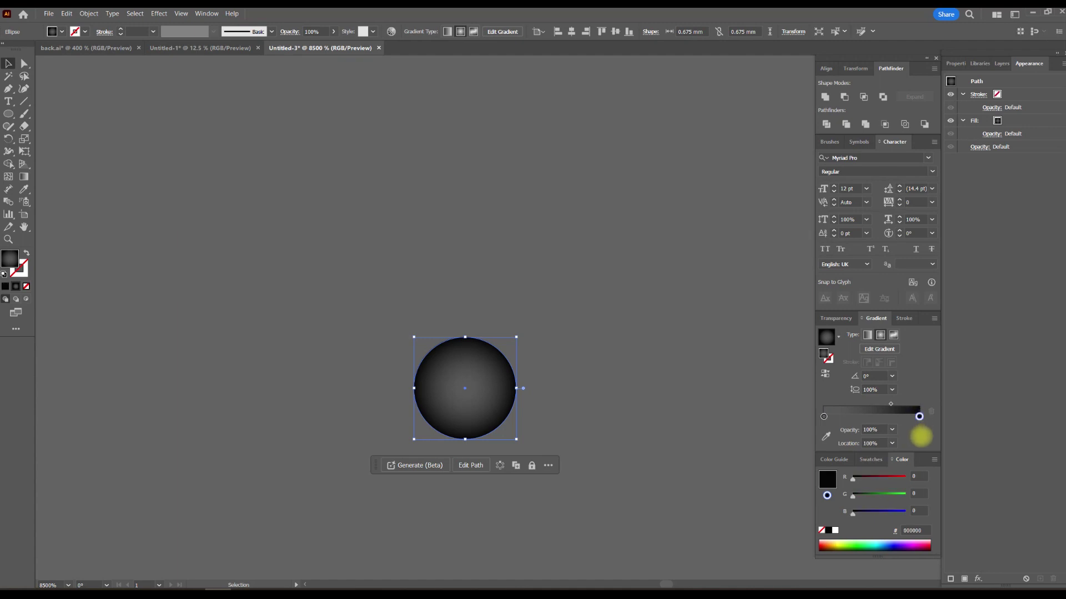
pyautogui.click(578, 352)
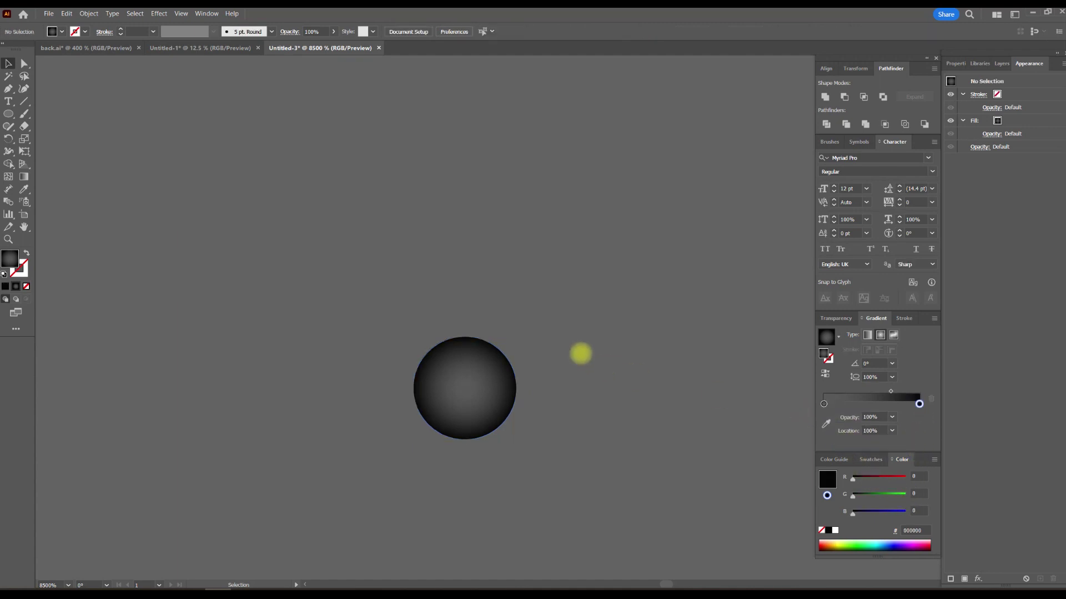
# Duplicate the gradient circle straight upward, leaving a long vertical gap between the two
pyautogui.scroll(3, 481, 411)
pyautogui.scroll(-1, 442, 423)
pyautogui.scroll(-1, 441, 416)
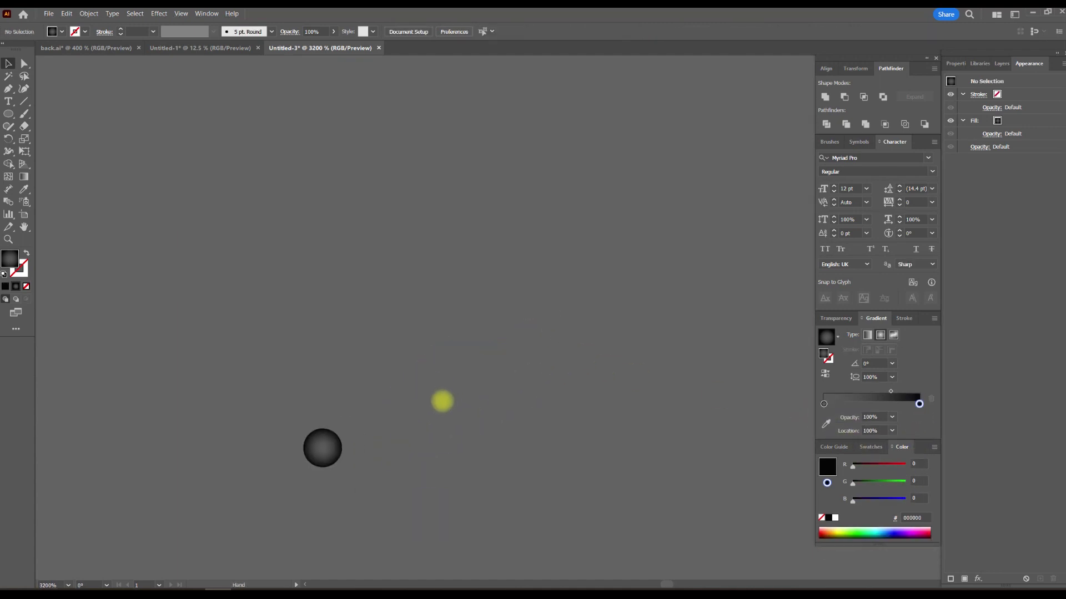
pyautogui.scroll(-1, 441, 404)
pyautogui.moveTo(395, 414); pyautogui.dragTo(394, 193)
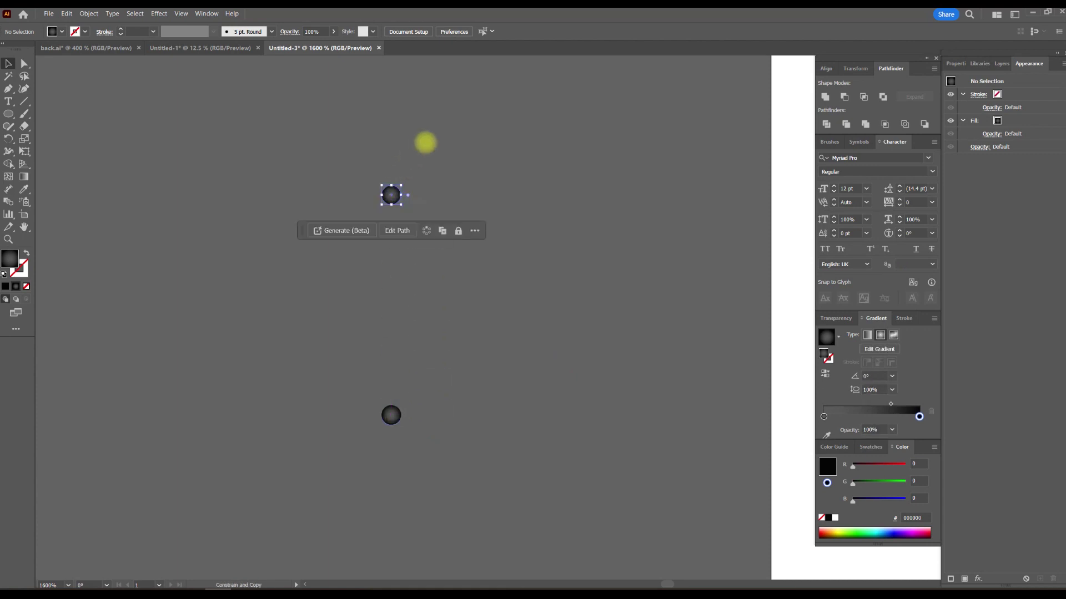
pyautogui.scroll(5, 397, 436)
pyautogui.moveTo(376, 477); pyautogui.dragTo(375, 152)
pyautogui.hotkey('ctrl', 'z')
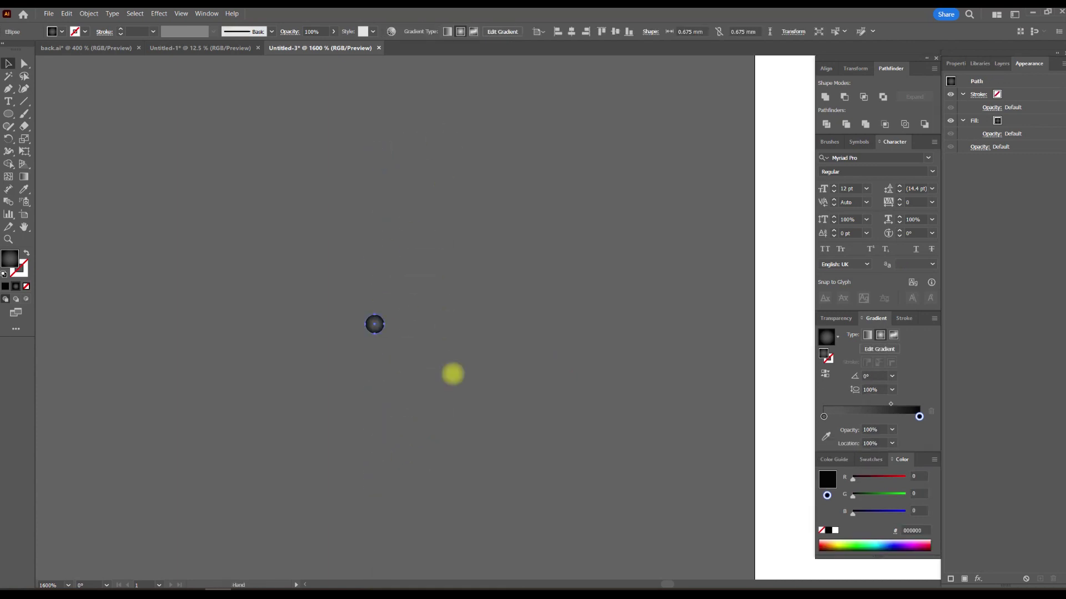
pyautogui.moveTo(382, 456)
pyautogui.mouseDown()
pyautogui.moveTo(382, 219)
pyautogui.moveTo(407, 195)
pyautogui.moveTo(429, 201)
pyautogui.mouseUp()
pyautogui.scroll(-1, 473, 264)
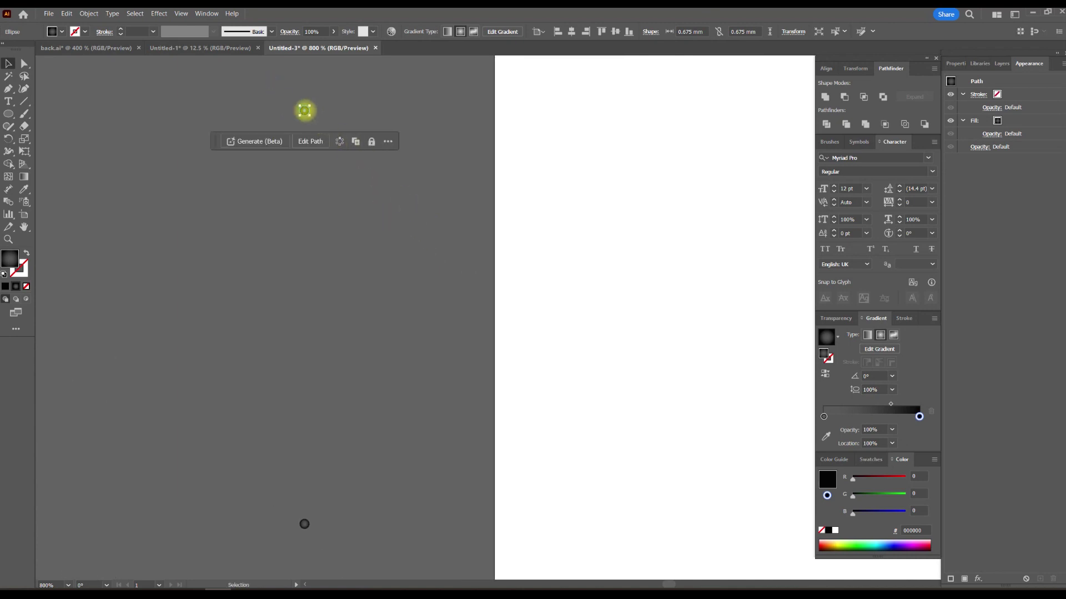
pyautogui.moveTo(304, 110); pyautogui.dragTo(304, 203)
# Bring both circles into view and select them together
pyautogui.moveTo(392, 257); pyautogui.dragTo(507, 212)
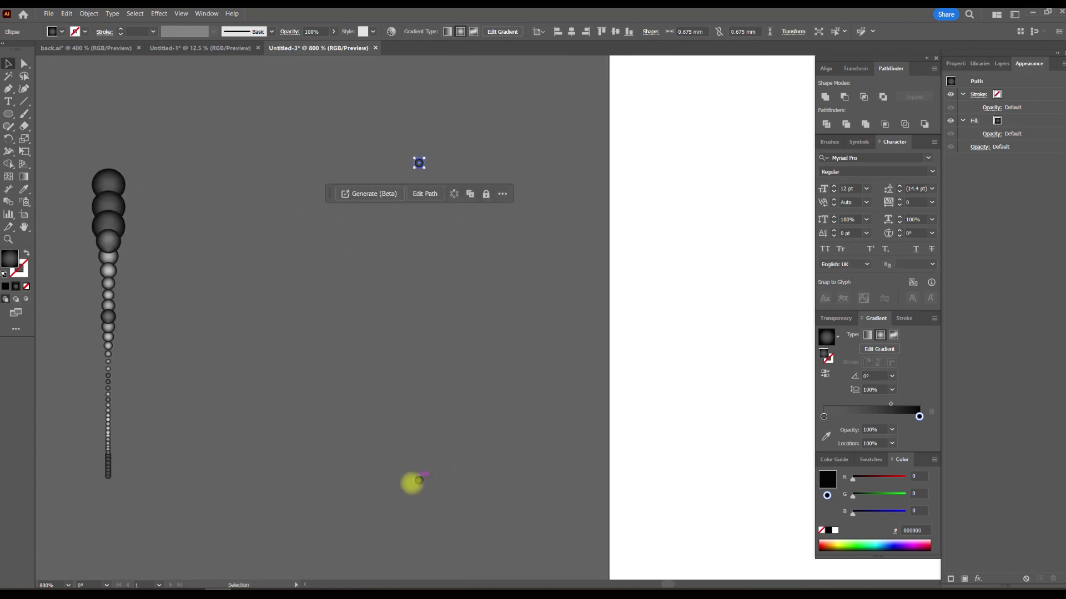
pyautogui.hscroll(2, 449, 144)
pyautogui.click(412, 133)
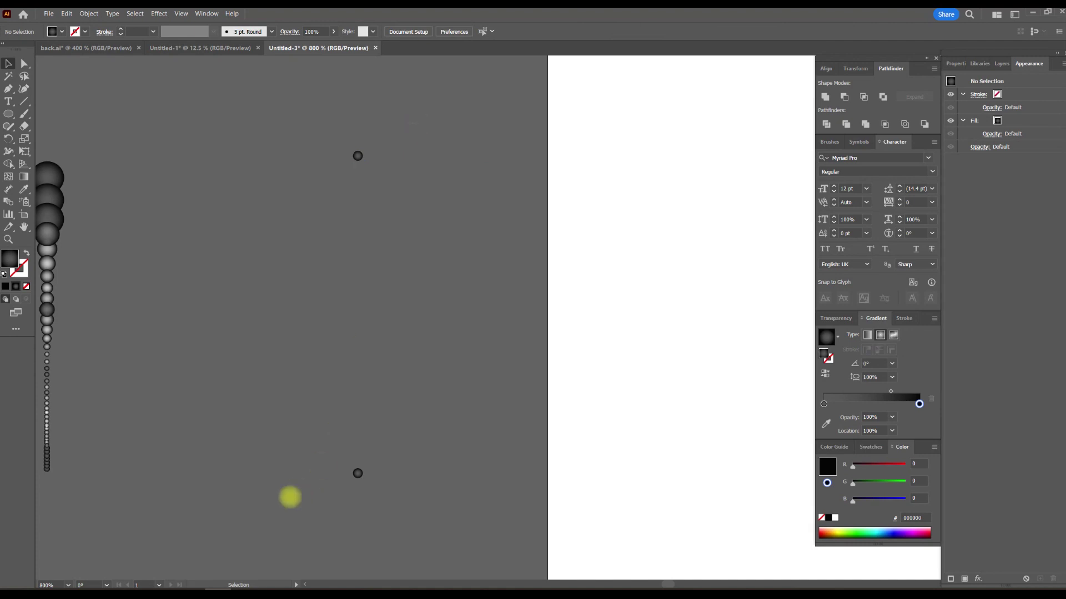
pyautogui.hotkey('ctrl', 'a')
pyautogui.hscroll(3, 472, 314)
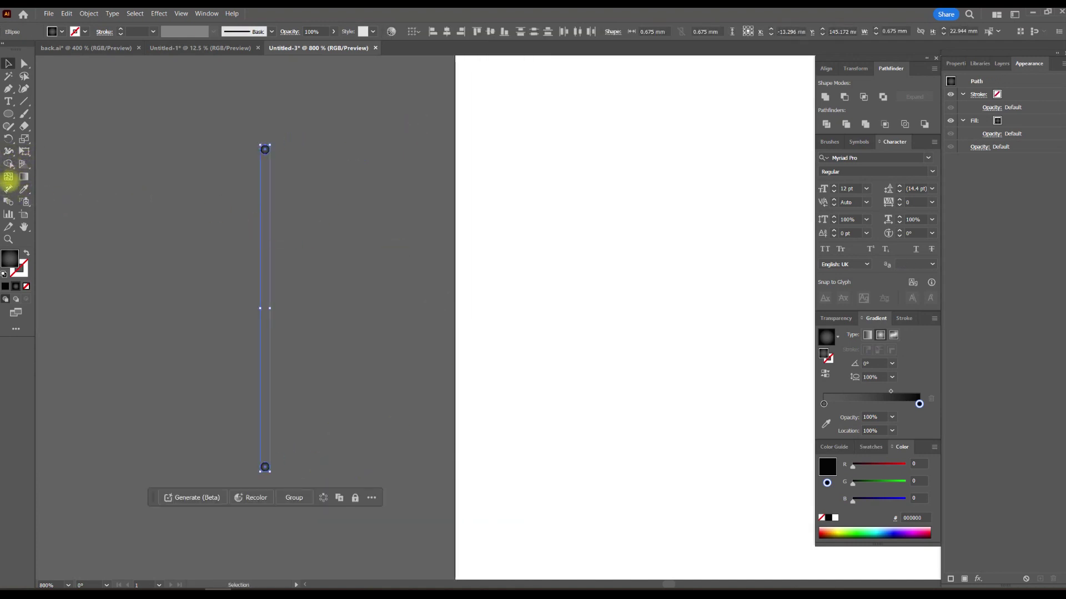
# Set the blend options to Specified Steps with 30 steps
pyautogui.doubleClick(8, 202)
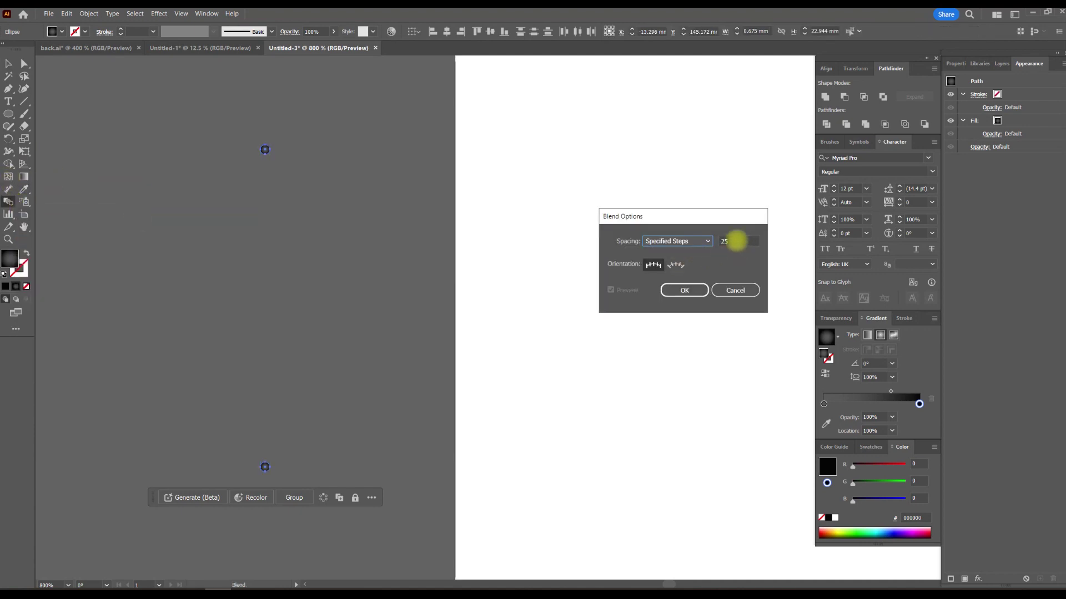
pyautogui.click(737, 241)
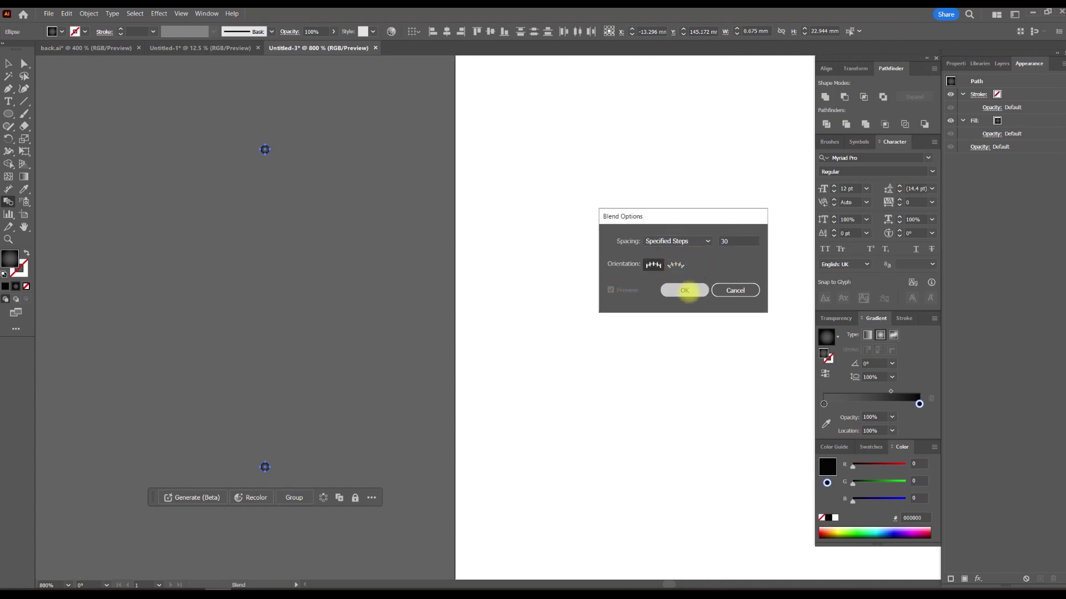
pyautogui.click(684, 290)
# Make the blend between the two circles to form a vertical bead chain
pyautogui.click(88, 14)
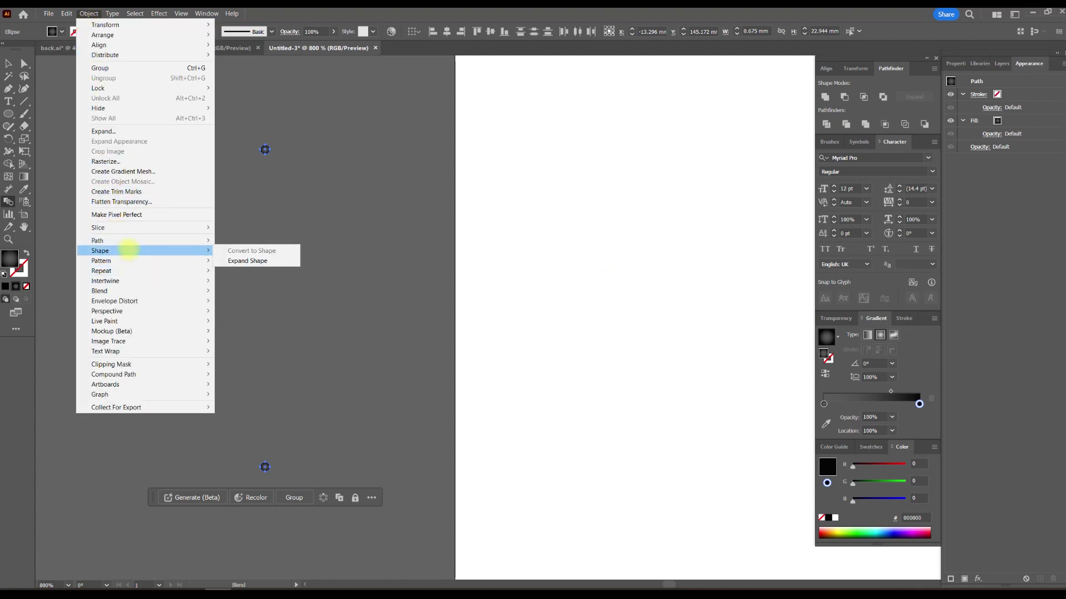
pyautogui.moveTo(100, 290)
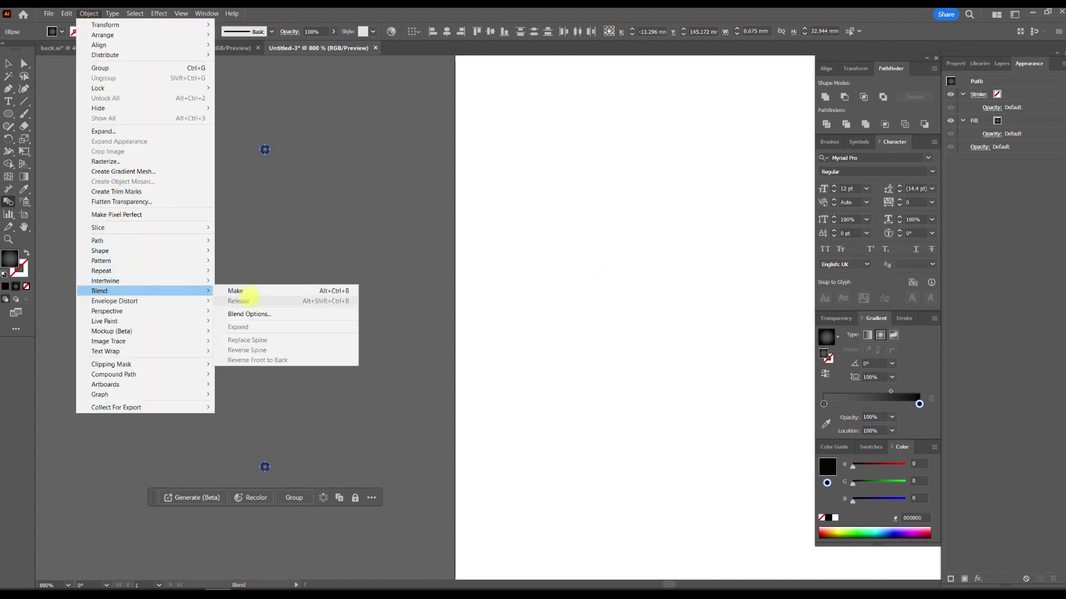
pyautogui.click(233, 292)
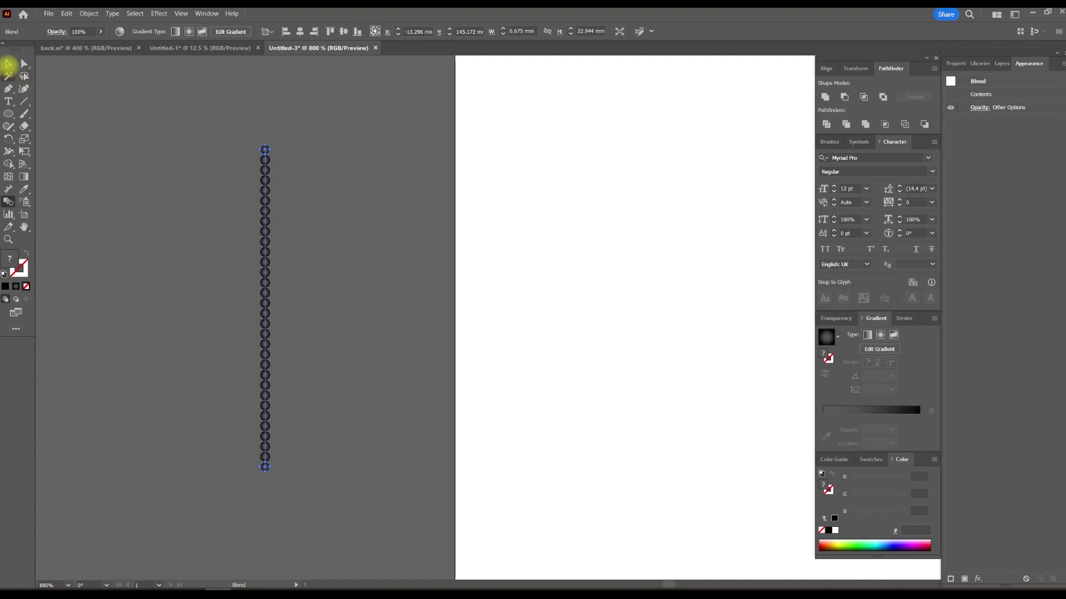
pyautogui.click(299, 234)
pyautogui.scroll(1, 285, 285)
# Expand the blended bead chain into shapes
pyautogui.moveTo(285, 285)
pyautogui.mouseDown()
pyautogui.moveTo(280, 235)
pyautogui.moveTo(290, 262)
pyautogui.mouseUp()
pyautogui.click(259, 238)
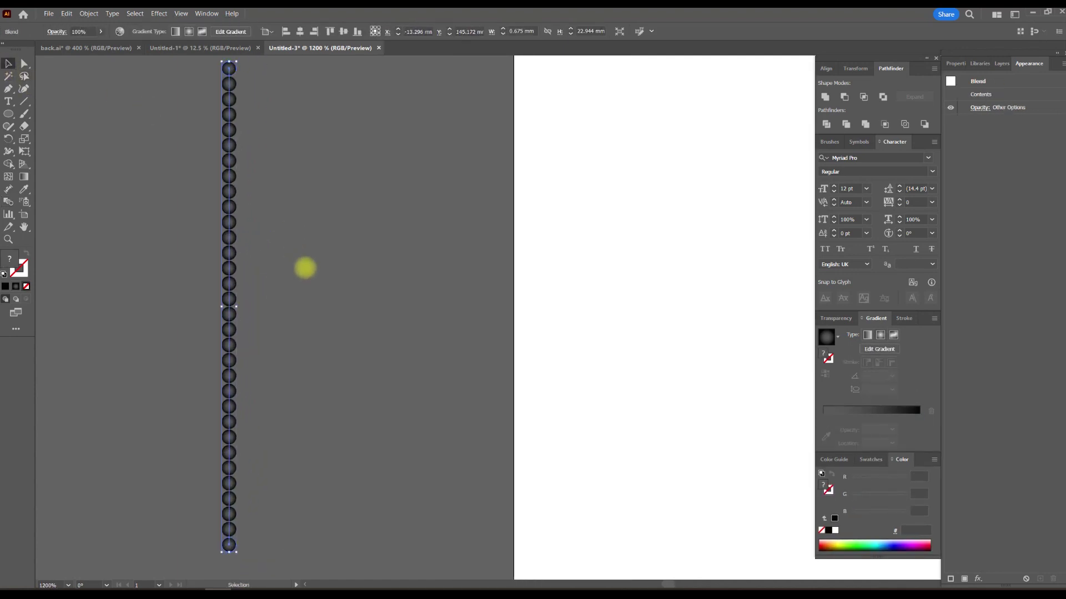
pyautogui.scroll(-1, 305, 268)
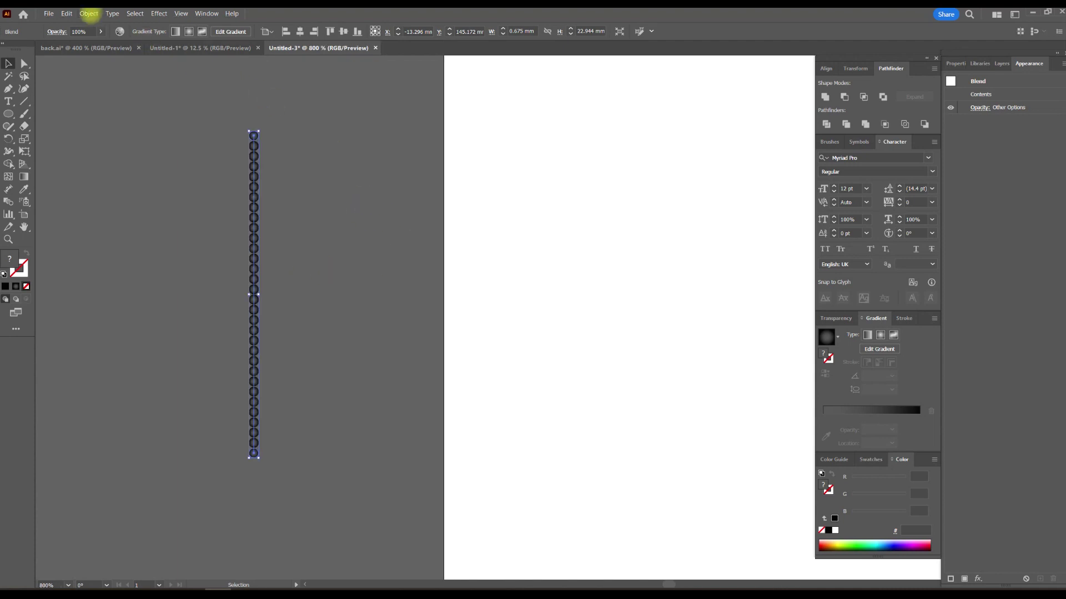
pyautogui.click(89, 13)
pyautogui.click(136, 131)
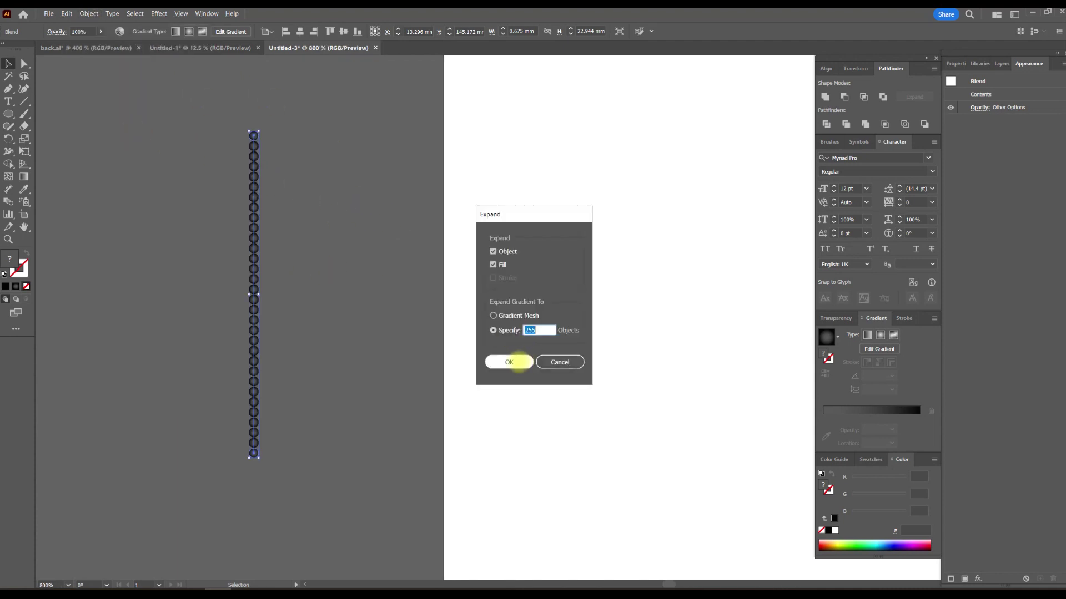
pyautogui.click(519, 362)
pyautogui.click(292, 297)
# Ungroup the expanded chain into separate circle objects
pyautogui.scroll(3, 256, 435)
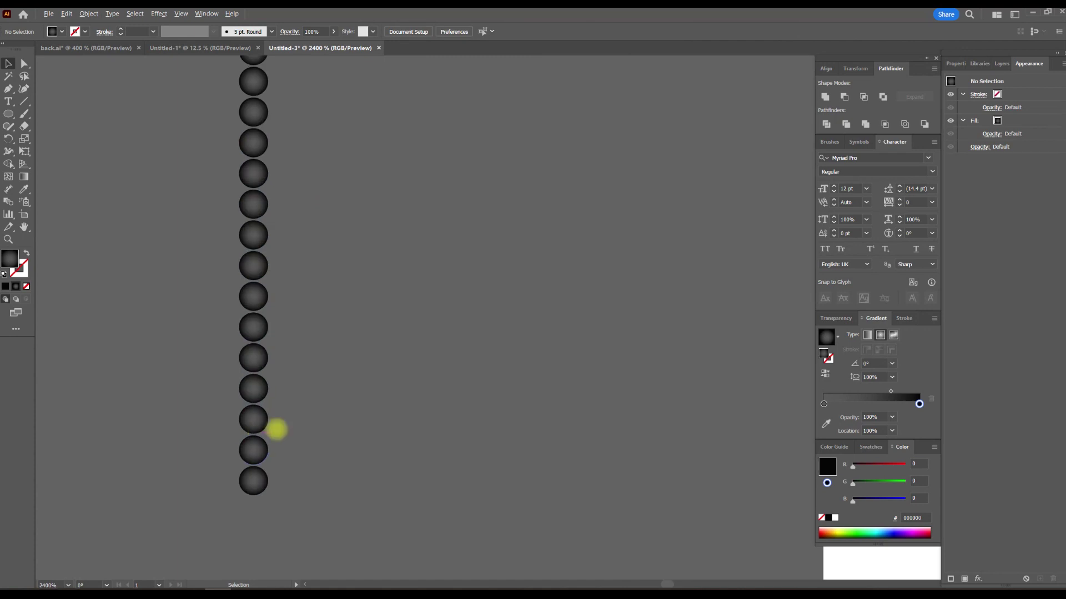
pyautogui.scroll(2, 276, 429)
pyautogui.scroll(1, 248, 447)
pyautogui.click(254, 461)
pyautogui.rightClick(259, 447)
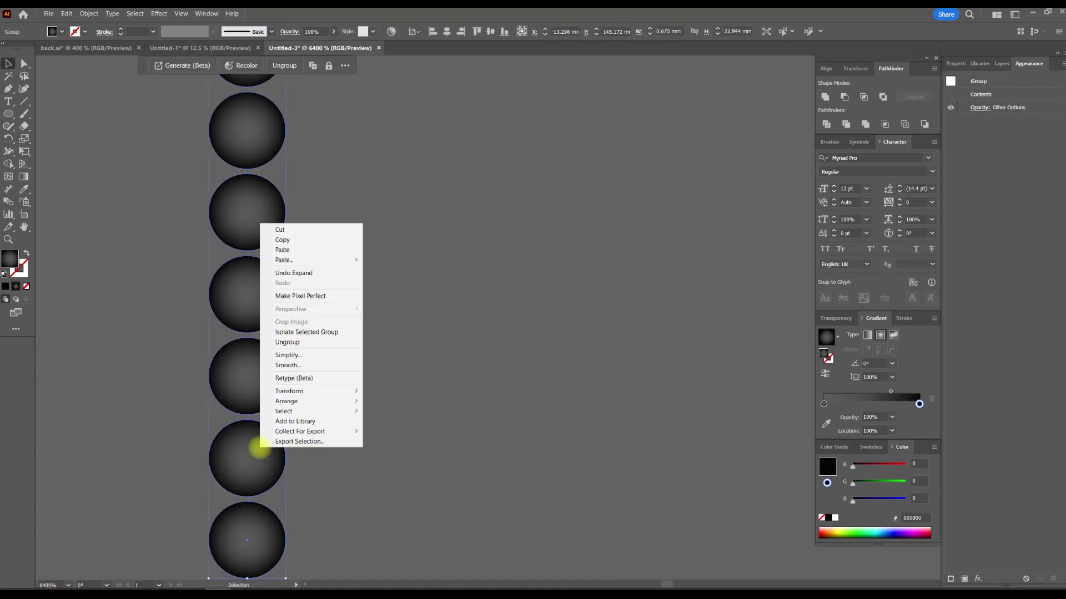
pyautogui.click(321, 342)
pyautogui.scroll(-3, 289, 364)
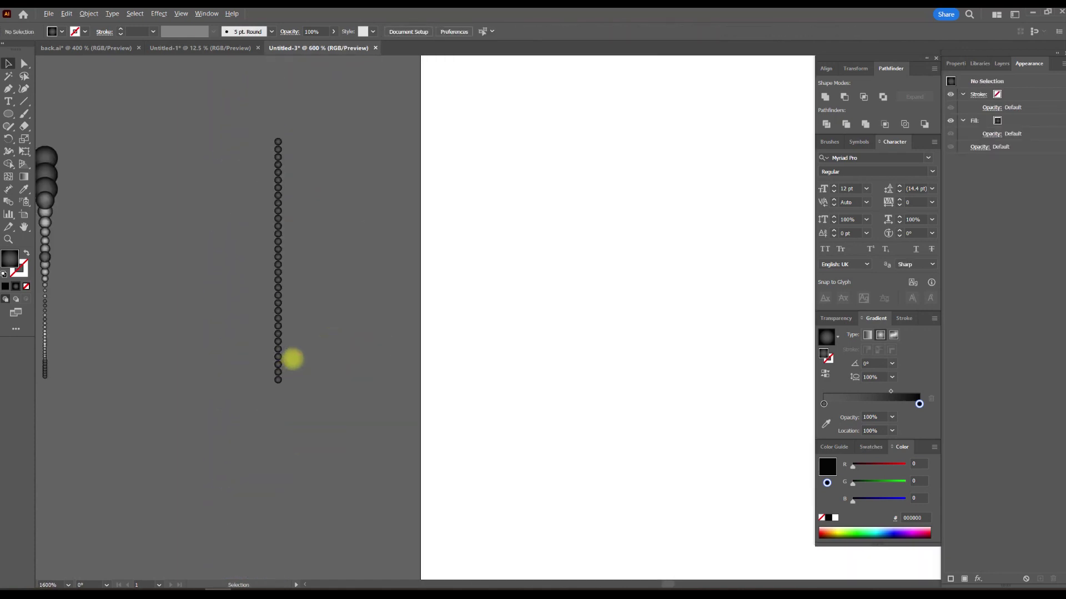
pyautogui.scroll(2, 345, 288)
pyautogui.click(395, 215)
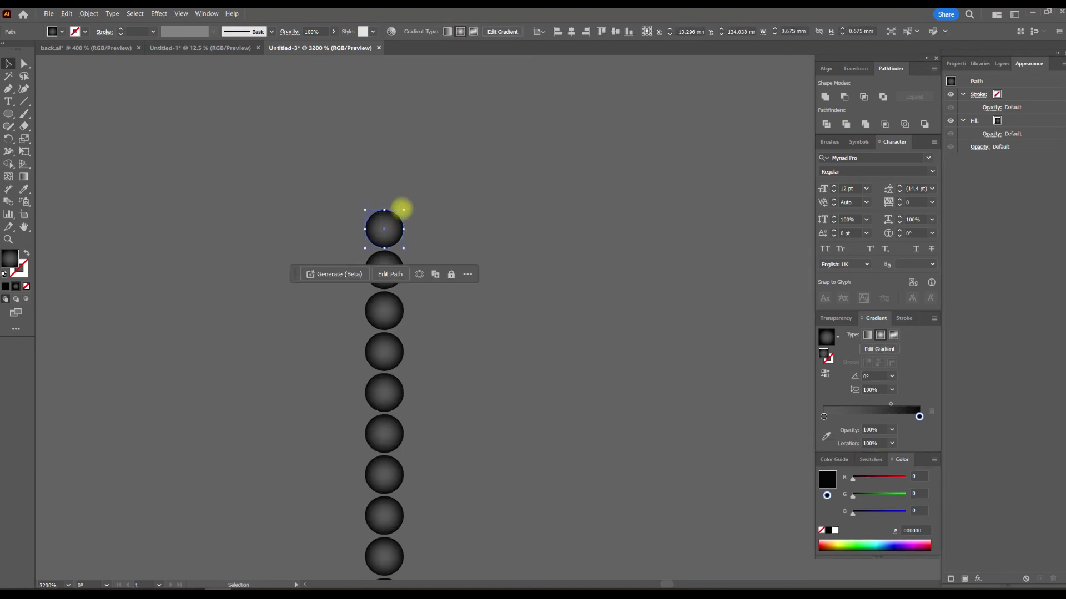
# Scale the top three beads up from their centres to varying larger sizes
pyautogui.moveTo(404, 210); pyautogui.dragTo(424, 190)
pyautogui.click(477, 212)
pyautogui.click(404, 281)
pyautogui.moveTo(404, 272); pyautogui.dragTo(413, 270)
pyautogui.press('a')
pyautogui.click(387, 316)
pyautogui.click(8, 63)
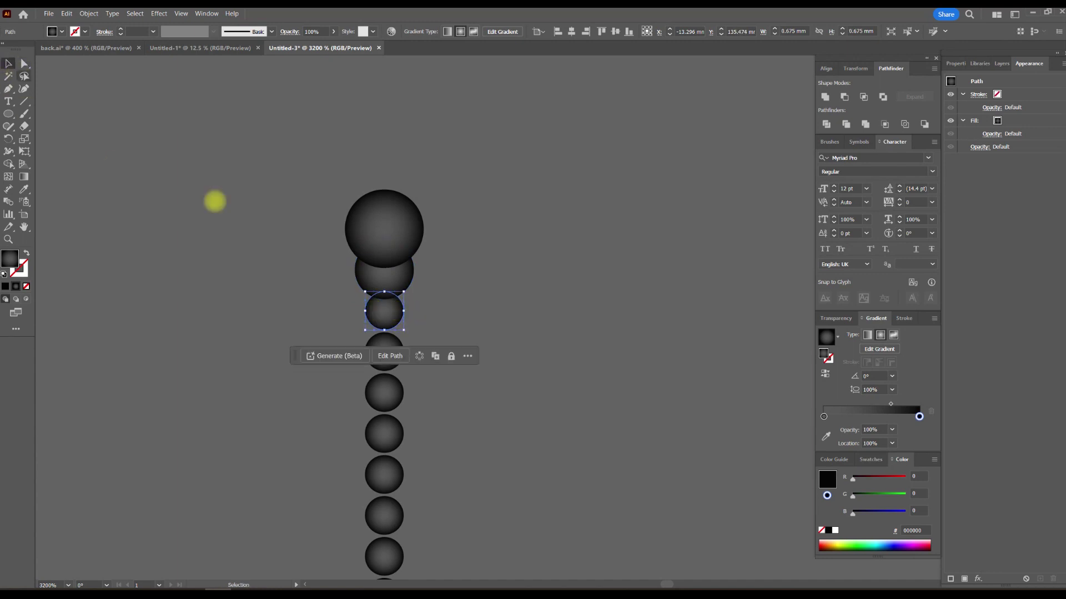
pyautogui.moveTo(405, 311); pyautogui.dragTo(418, 309)
pyautogui.click(473, 304)
pyautogui.hotkey('ctrl', '-')
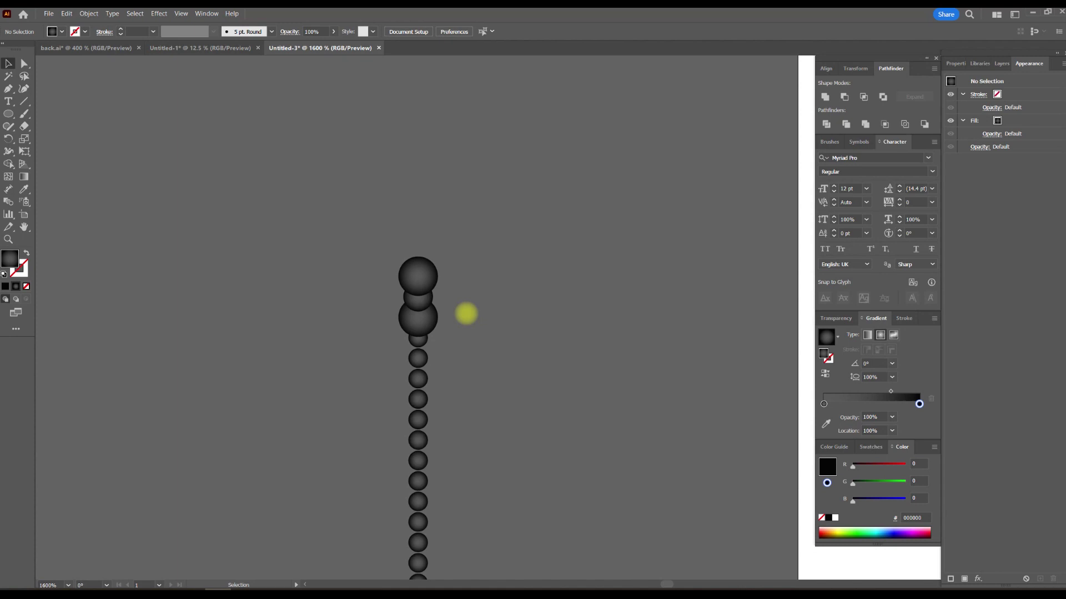
pyautogui.hotkey('ctrl', '+')
pyautogui.click(327, 282)
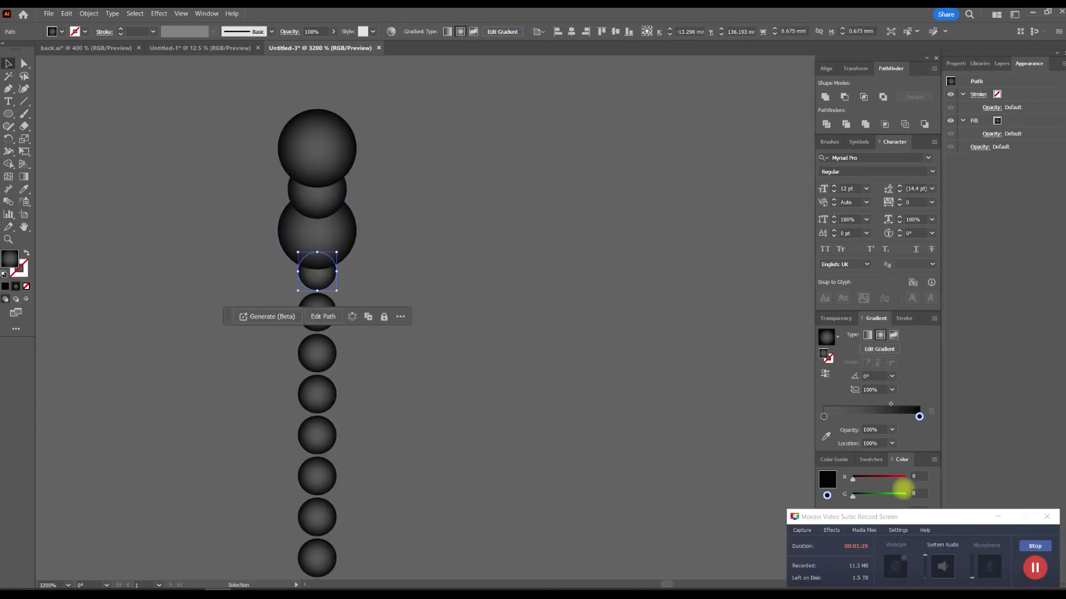
# Make the selected bead's gradient white-centred by turning its left stop white
pyautogui.click(999, 517)
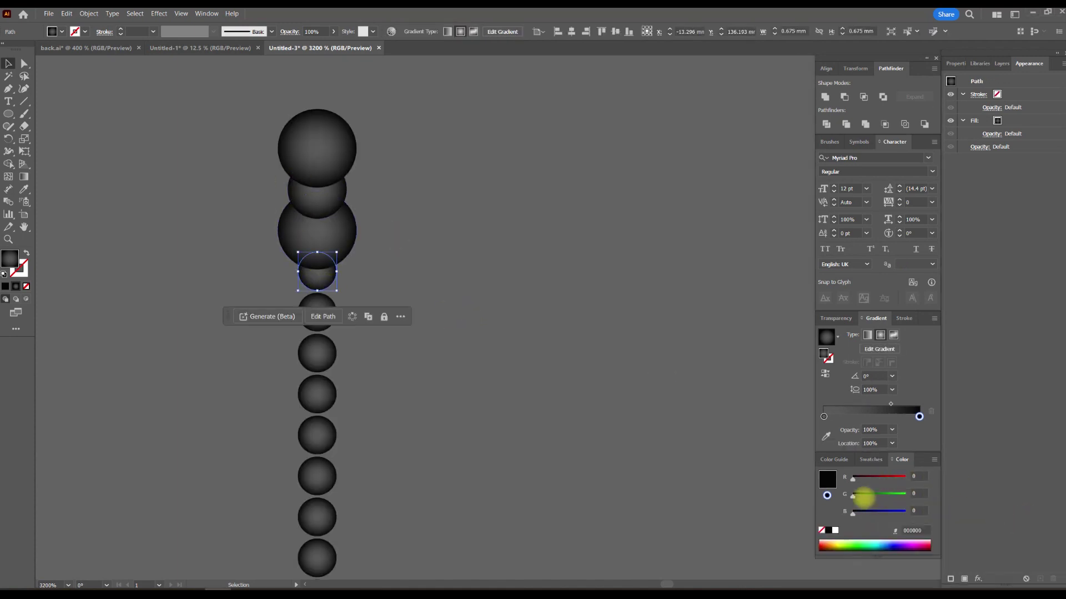
pyautogui.click(824, 416)
pyautogui.click(870, 460)
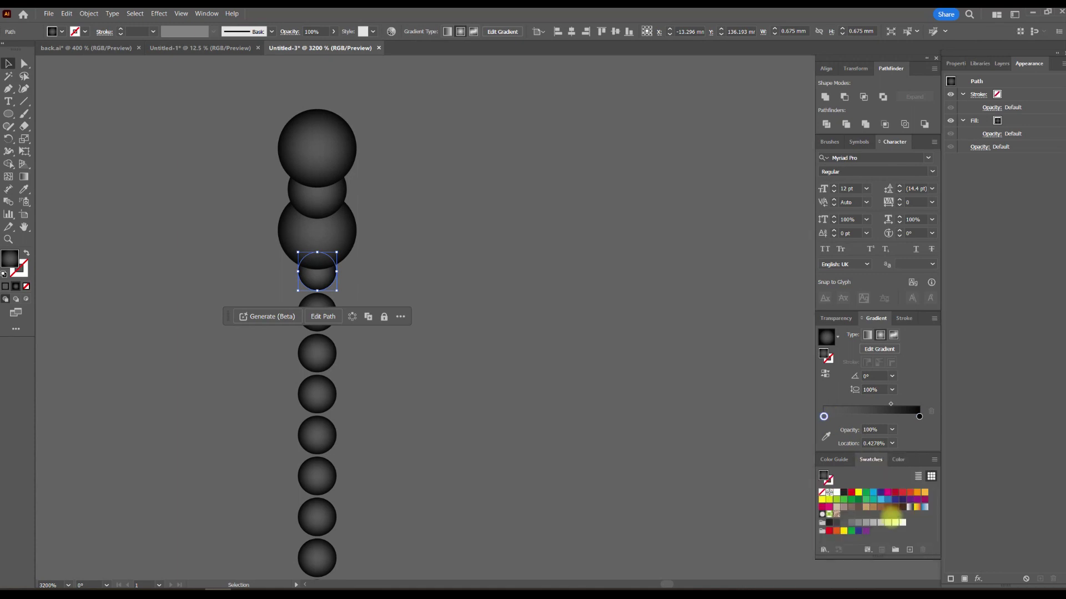
pyautogui.moveTo(823, 427); pyautogui.dragTo(824, 417)
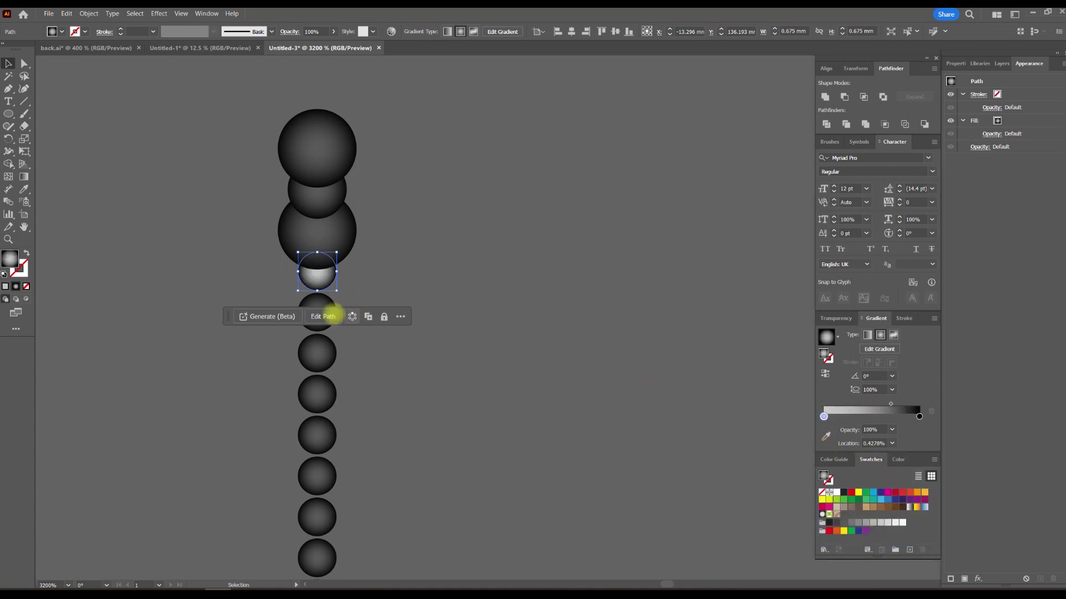
pyautogui.click(438, 326)
# Apply the white-centred gradient to further beads down the column
pyautogui.scroll(5, 352, 247)
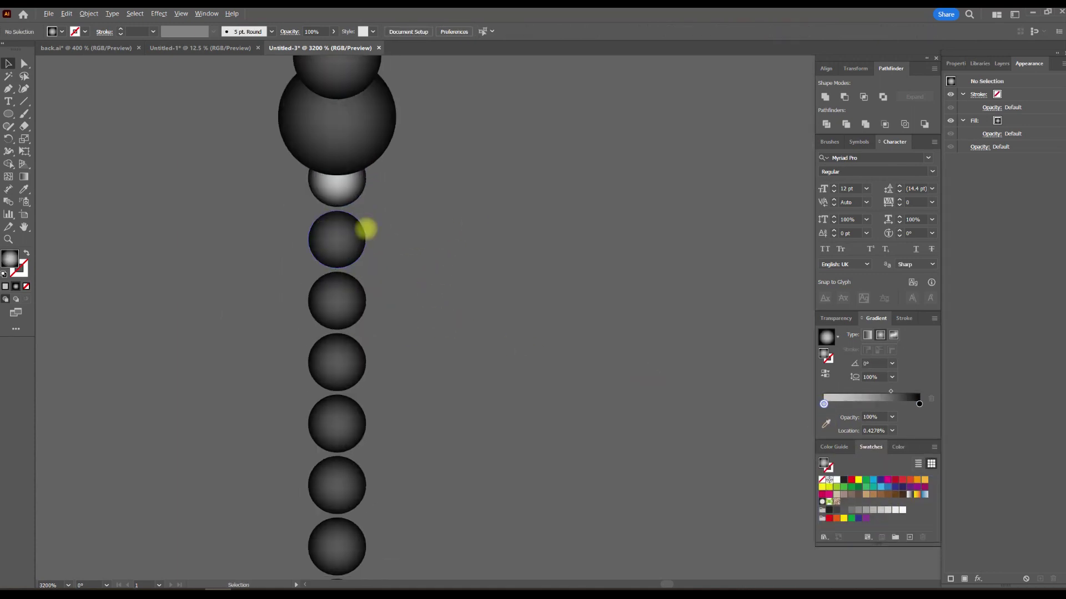
pyautogui.click(351, 268)
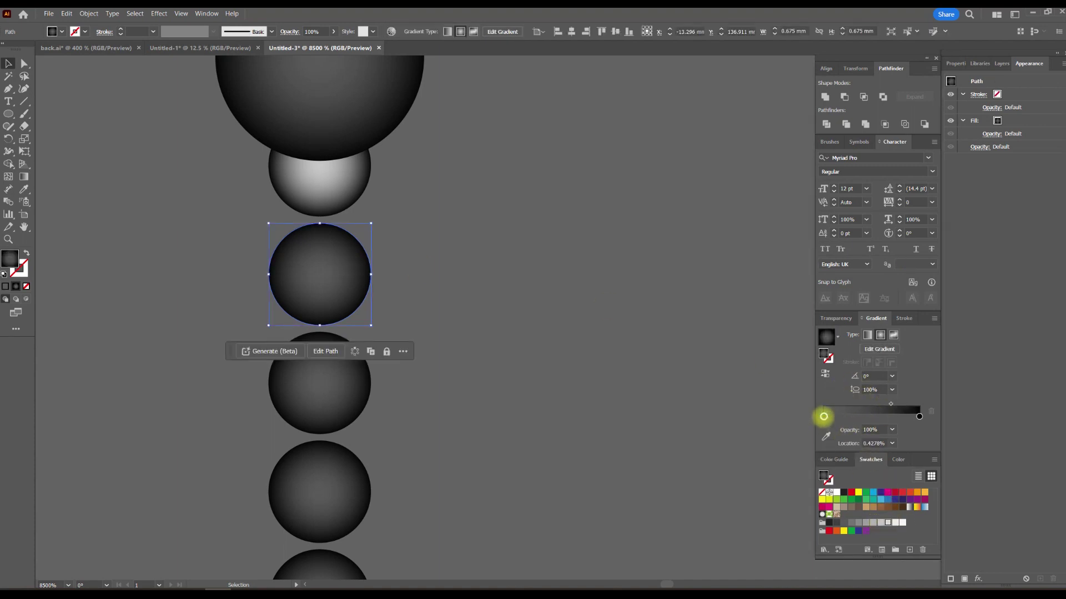
pyautogui.click(823, 417)
pyautogui.click(637, 359)
pyautogui.click(324, 276)
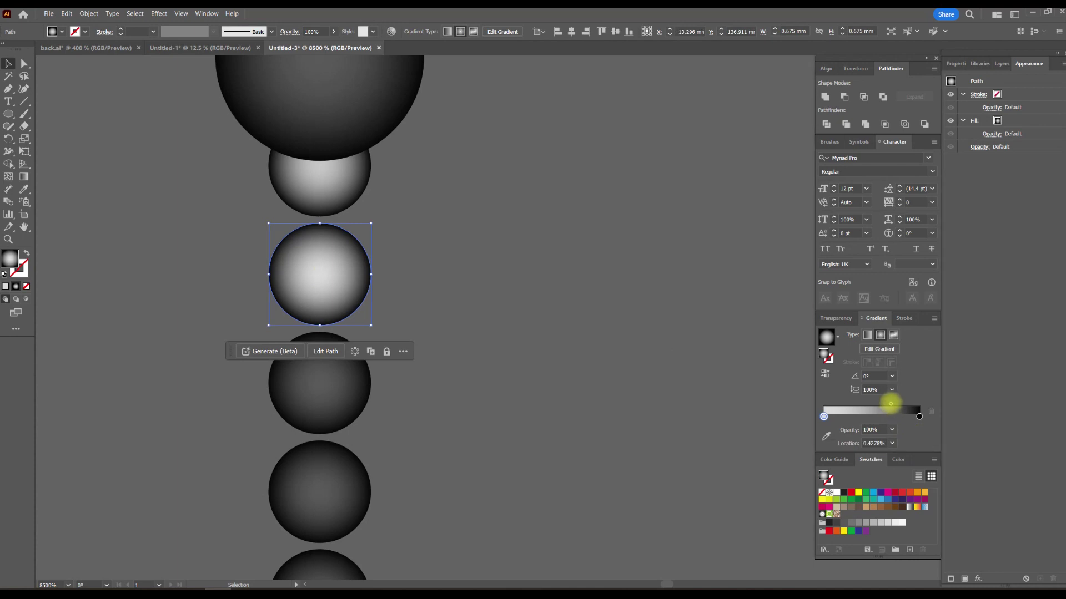
pyautogui.click(666, 346)
pyautogui.scroll(-3, 628, 319)
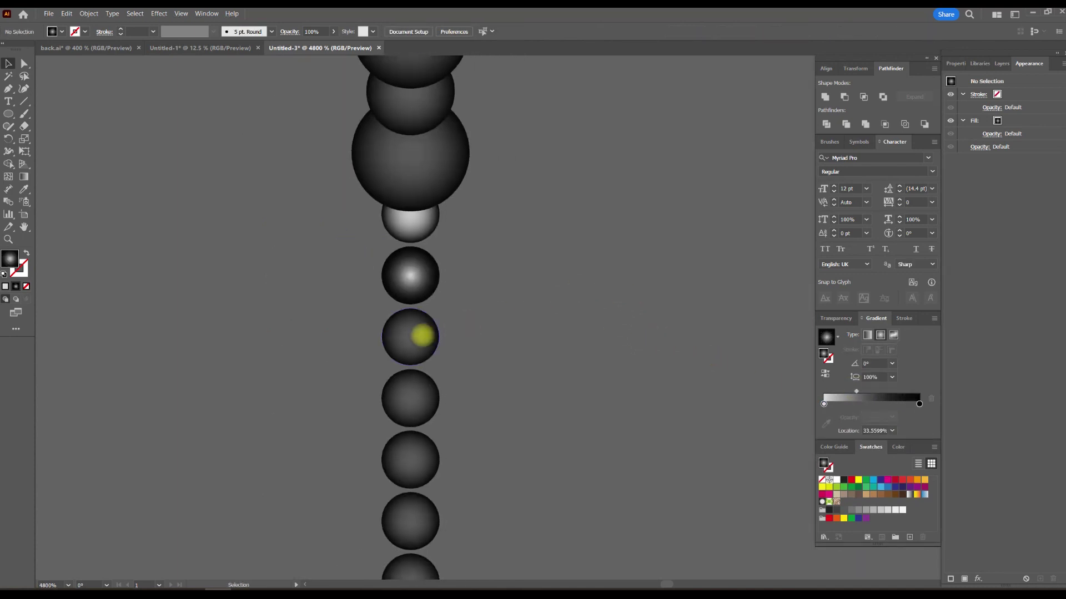
pyautogui.click(421, 335)
pyautogui.click(654, 353)
pyautogui.scroll(-2, 519, 323)
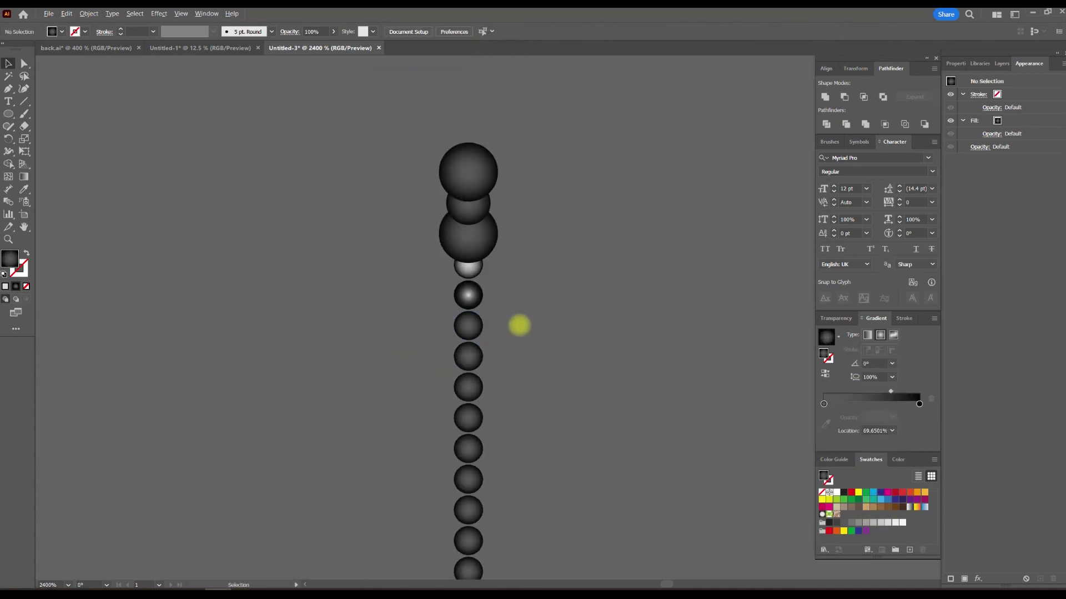
pyautogui.scroll(-1, 567, 300)
pyautogui.scroll(-1, 467, 256)
pyautogui.scroll(3, 466, 255)
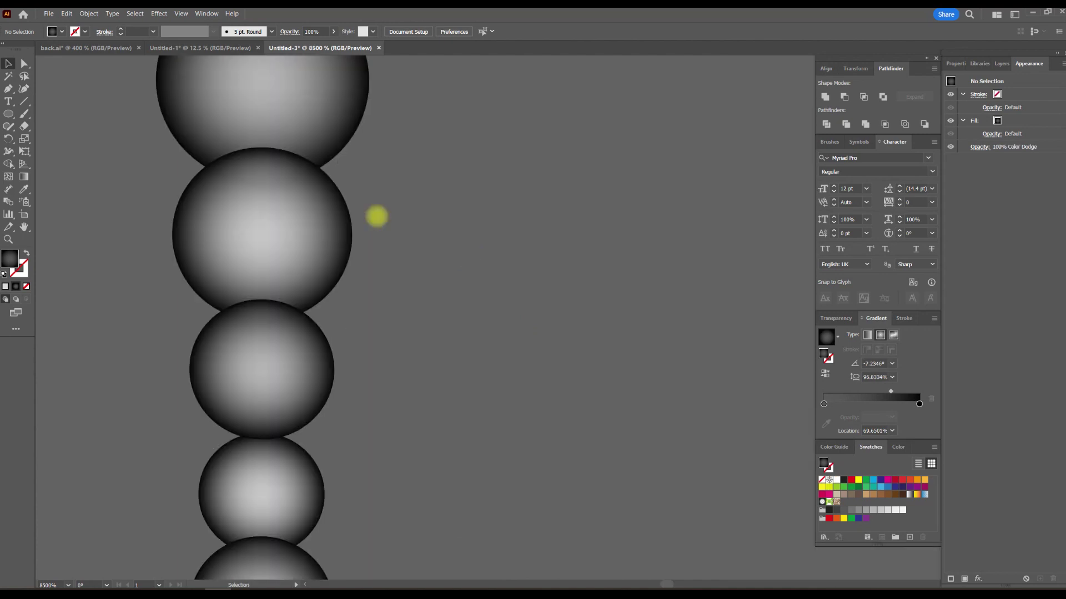
# Shrink one mid-column bead slightly around its centre
pyautogui.click(316, 305)
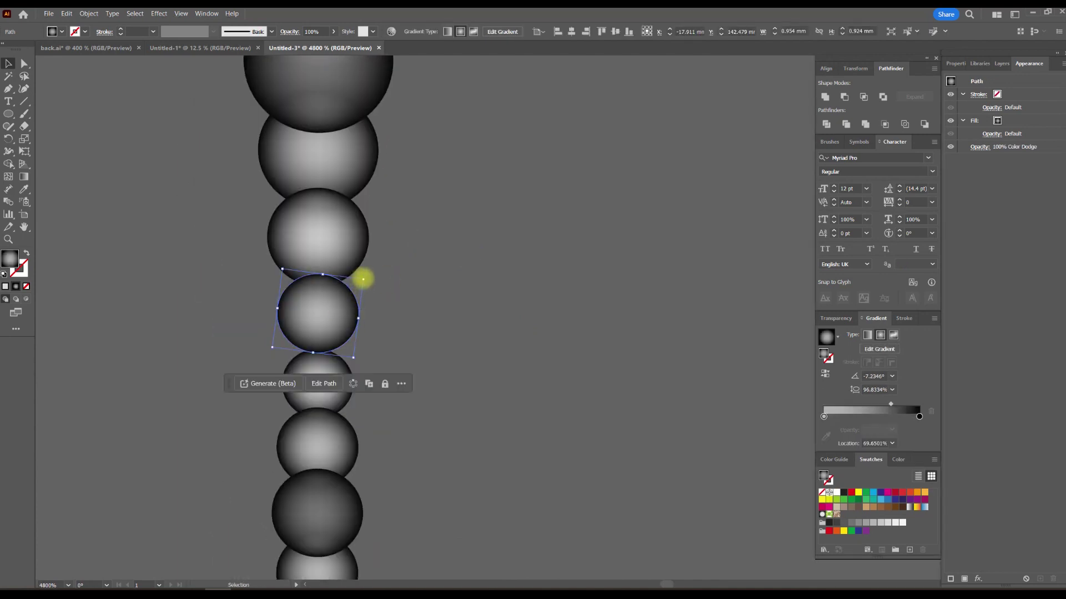
pyautogui.moveTo(363, 280); pyautogui.dragTo(357, 281)
pyautogui.click(377, 302)
pyautogui.click(333, 312)
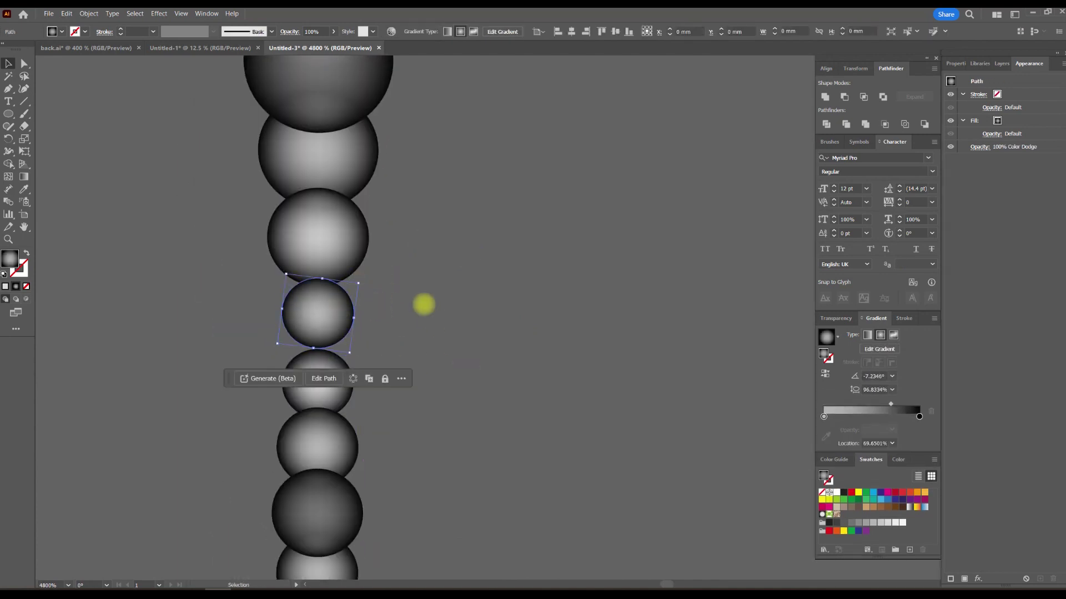
pyautogui.click(434, 320)
pyautogui.scroll(-3, 427, 311)
pyautogui.scroll(-1, 413, 250)
pyautogui.scroll(-1, 415, 167)
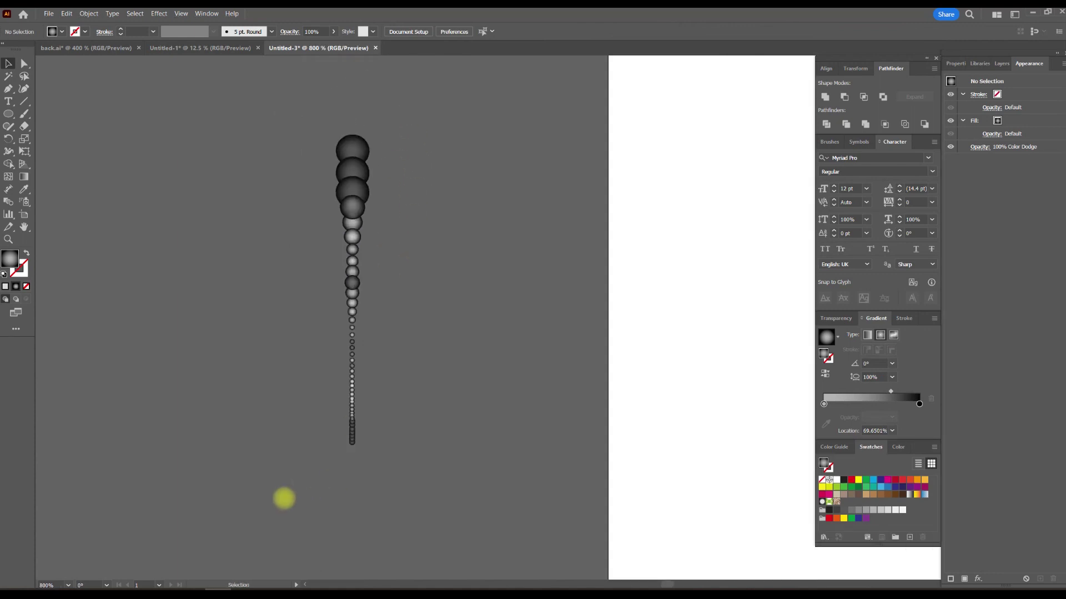
# Set every bead's blend mode to Color Dodge
pyautogui.hotkey('ctrl', 'a')
pyautogui.click(836, 318)
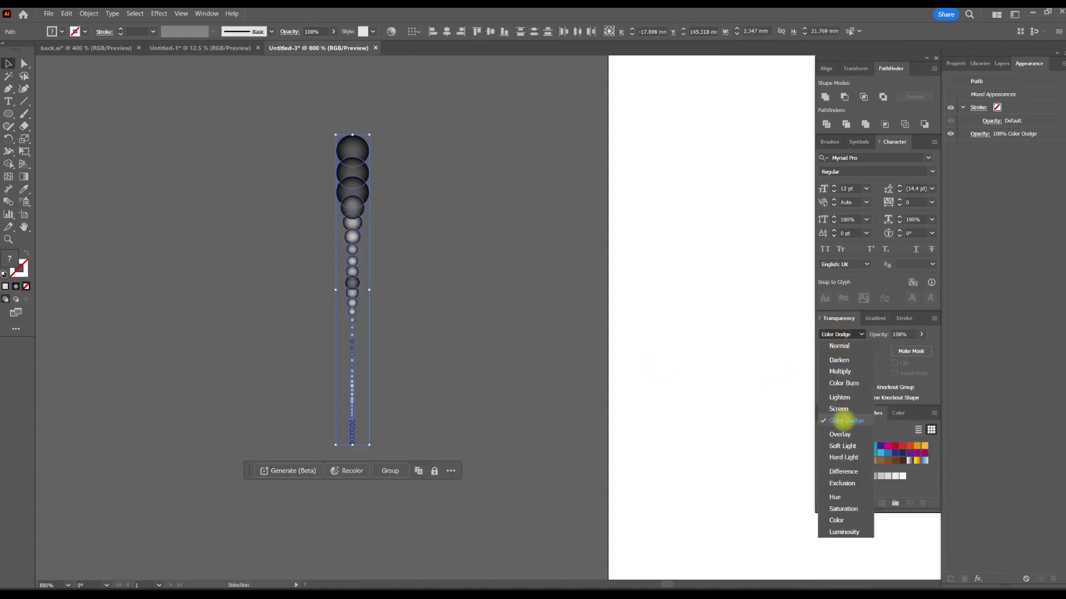
pyautogui.click(845, 420)
pyautogui.click(495, 289)
# Group all the beads together
pyautogui.hotkey('ctrl', 'a')
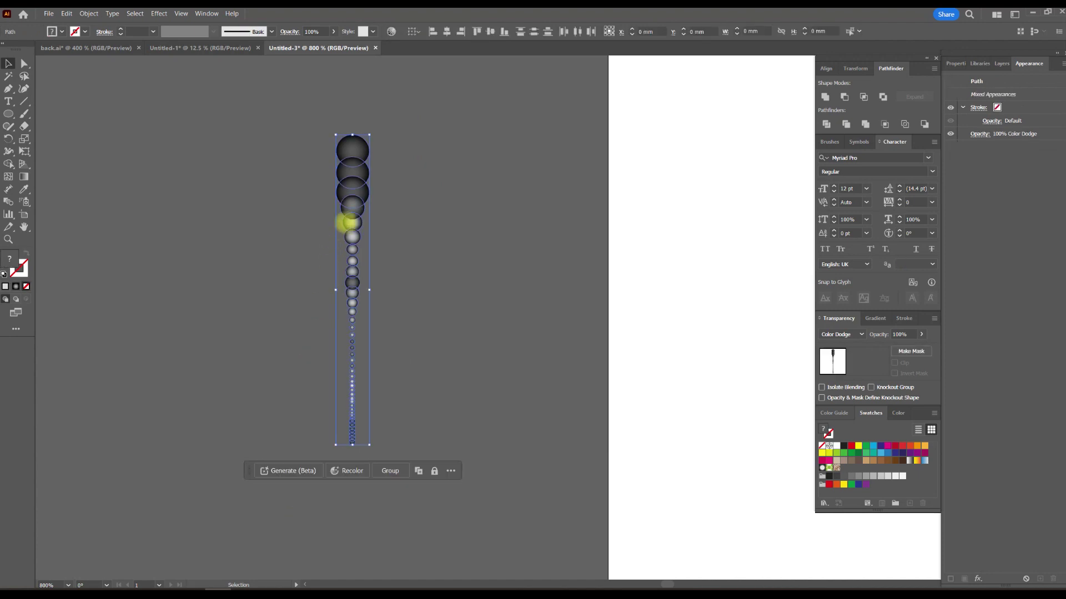
pyautogui.rightClick(348, 223)
pyautogui.click(416, 305)
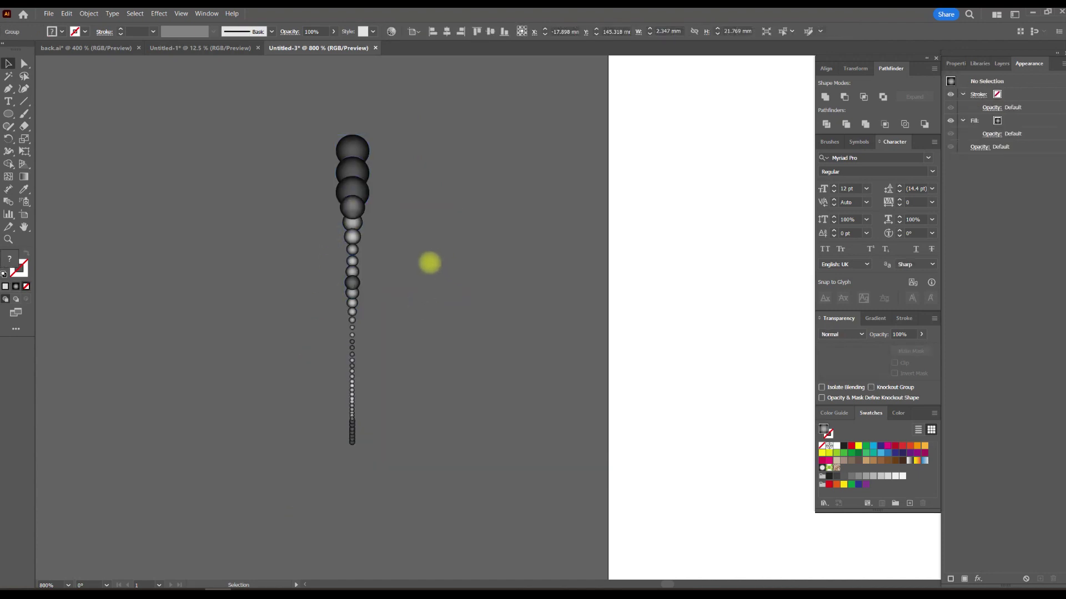
pyautogui.moveTo(430, 263); pyautogui.dragTo(368, 281)
pyautogui.click(291, 203)
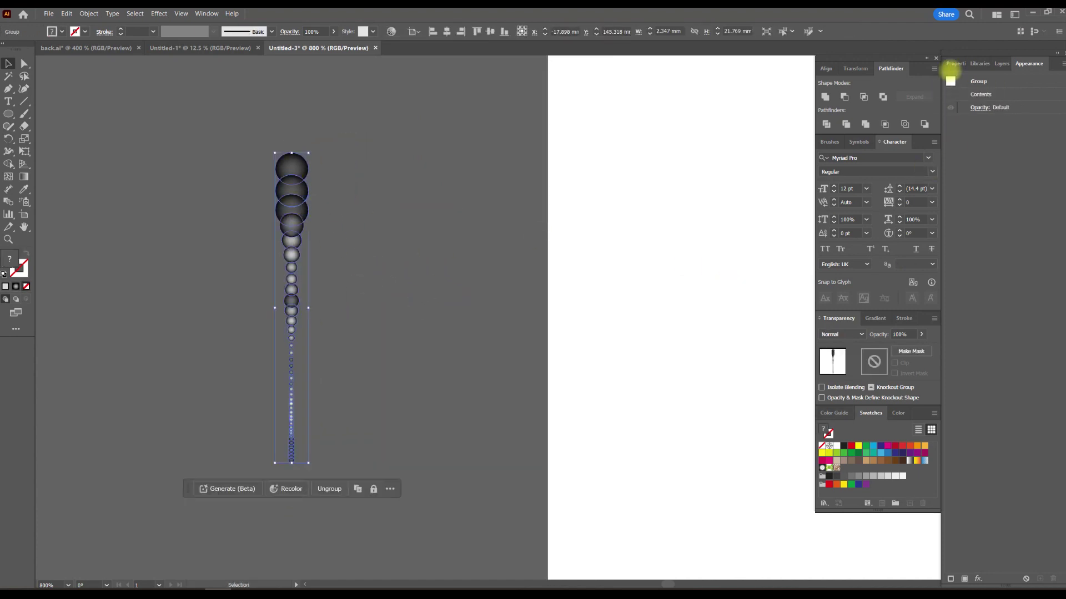
# Apply a Transform effect to the bead group, making rotated copies at about 7°
pyautogui.click(978, 579)
pyautogui.moveTo(994, 453)
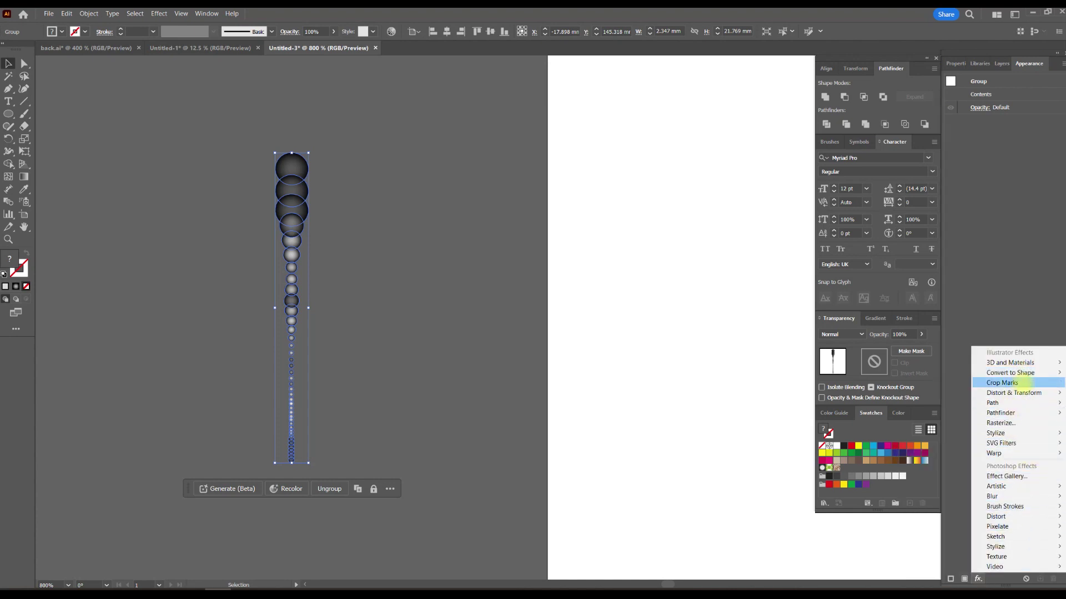
pyautogui.click(917, 423)
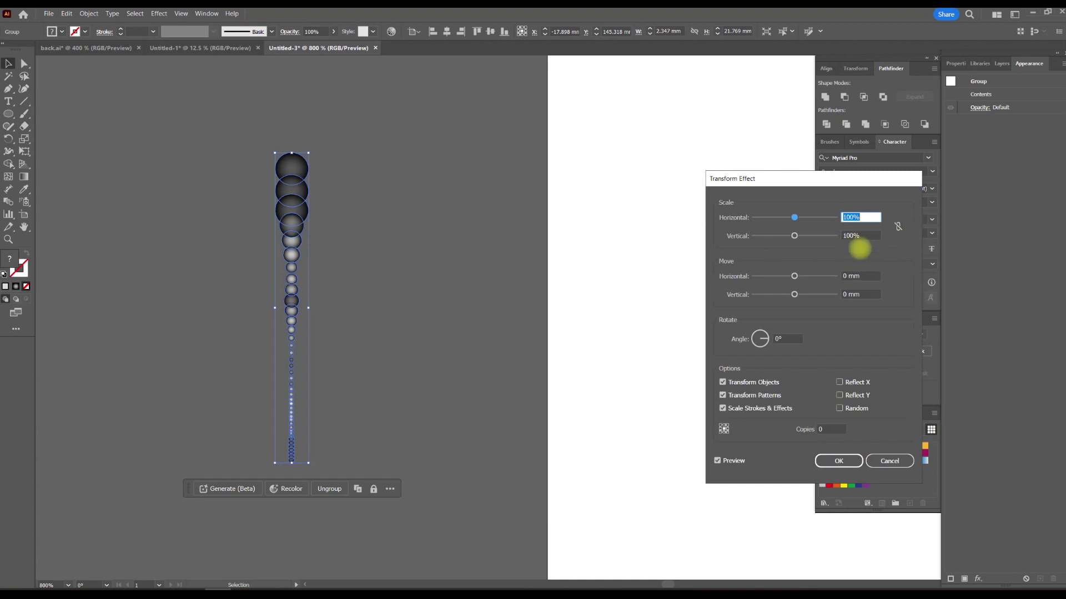
pyautogui.press('Up')
pyautogui.press('Up')
pyautogui.press('Up')
pyautogui.press('Up')
pyautogui.press('Up')
pyautogui.press('Up')
pyautogui.press('Up')
pyautogui.press('Up')
pyautogui.press('Up')
pyautogui.press('Up')
pyautogui.press('Up')
pyautogui.press('Up')
pyautogui.press('Up')
pyautogui.press('Up')
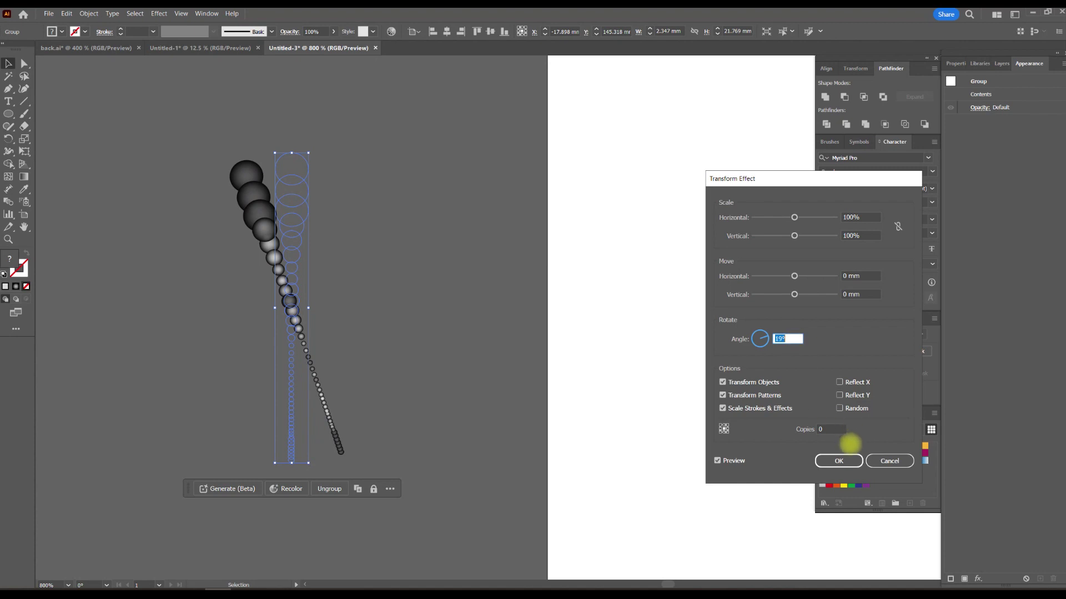
pyautogui.click(833, 429)
pyautogui.press('Up')
pyautogui.press('Up')
pyautogui.press('Up')
pyautogui.press('Up')
pyautogui.press('Up')
pyautogui.press('Up')
pyautogui.press('Up')
pyautogui.press('Up')
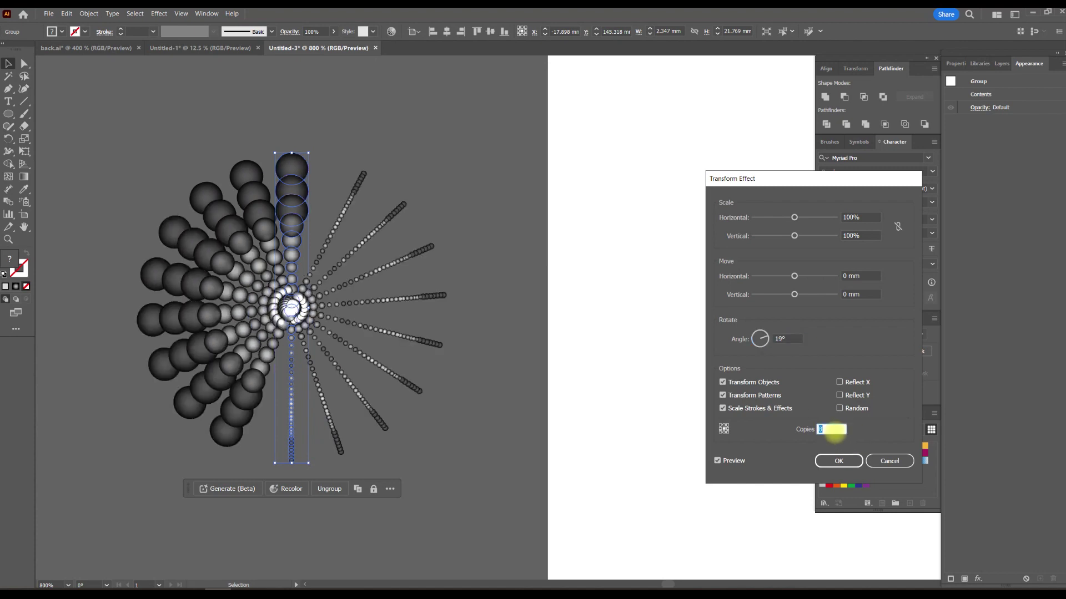
pyautogui.click(789, 339)
pyautogui.write('2')
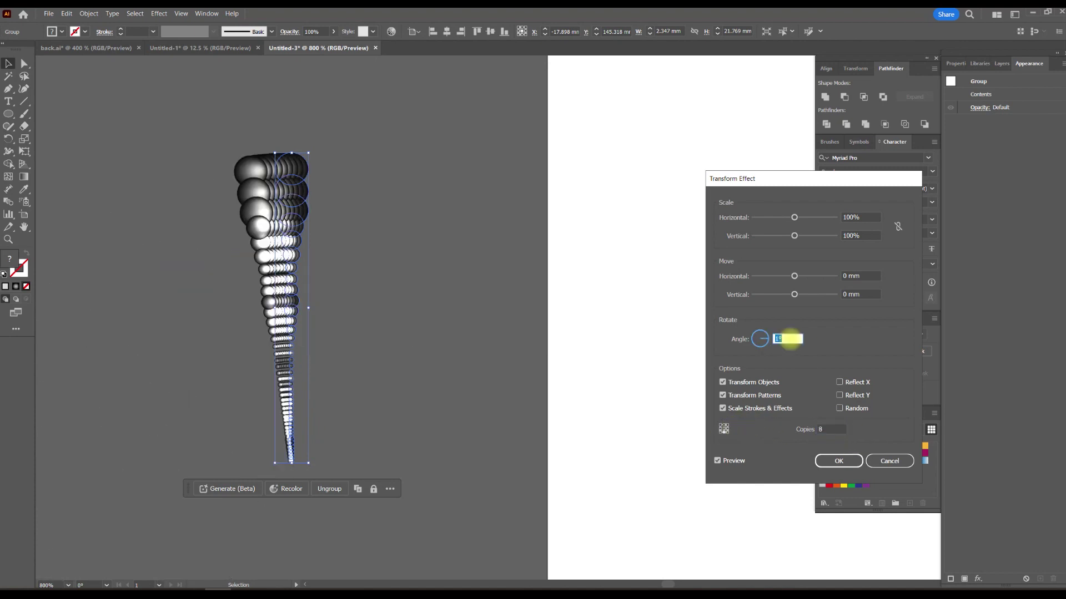
pyautogui.press('Up')
pyautogui.press('Up')
pyautogui.press('Up')
pyautogui.press('Up')
pyautogui.press('Up')
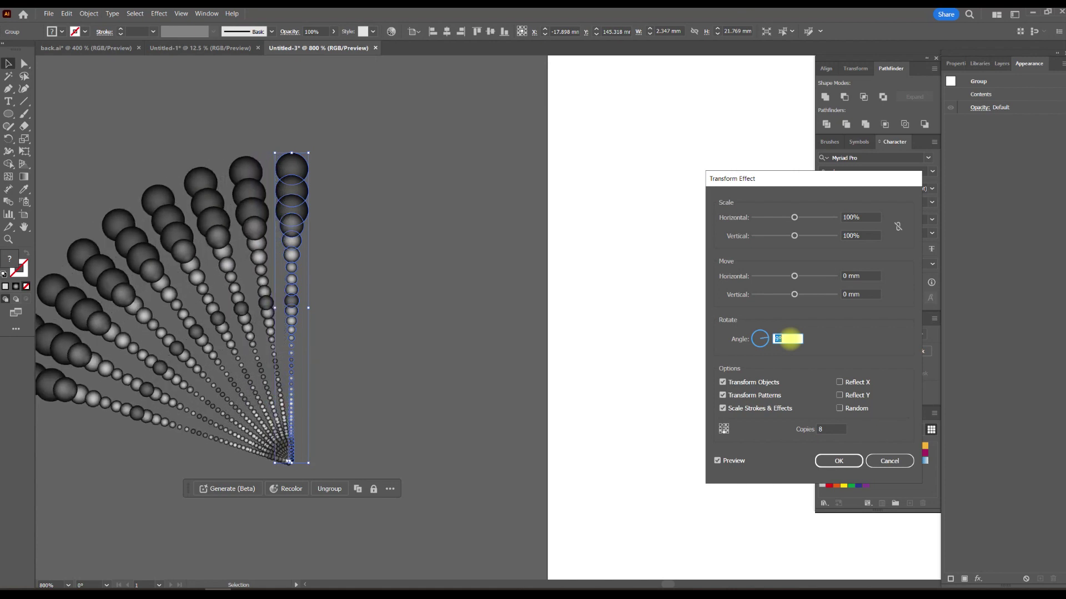
pyautogui.press('Up')
pyautogui.press('Up')
pyautogui.press('Up')
pyautogui.press('Up')
pyautogui.press('Up')
pyautogui.press('Up')
# Settle on 45 copies rotated 8° apart and confirm the effect
pyautogui.press('Up')
pyautogui.press('Up')
pyautogui.press('Up')
pyautogui.press('Up')
pyautogui.press('Up')
pyautogui.press('Up')
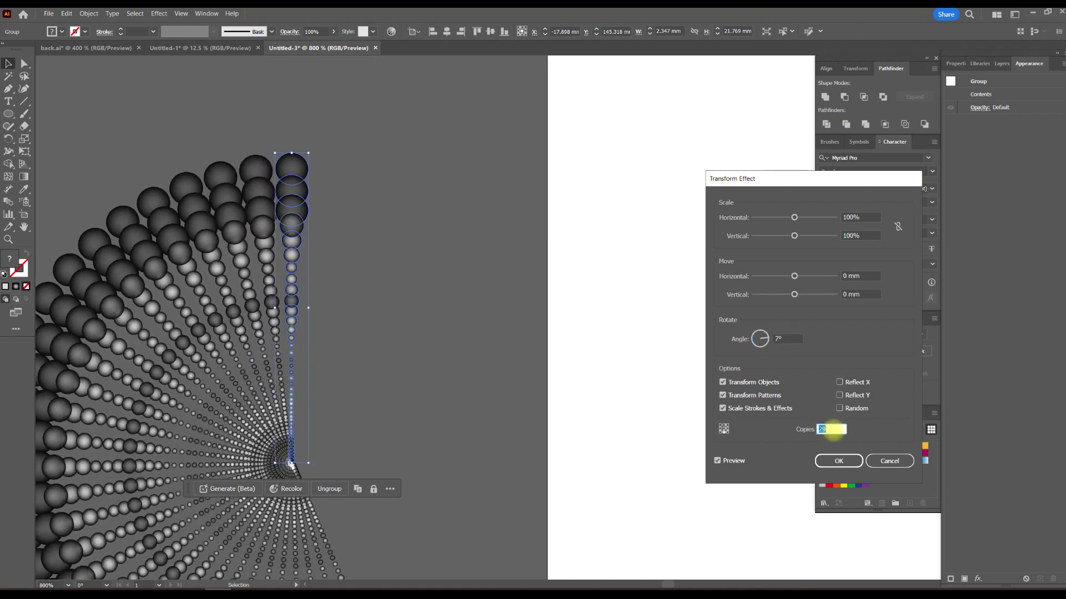
pyautogui.press('Up')
pyautogui.press('Up')
pyautogui.press('Up')
pyautogui.press('Up')
pyautogui.press('Up')
pyautogui.press('Up')
pyautogui.press('Up')
pyautogui.press('Up')
pyautogui.press('Up')
pyautogui.press('Up')
pyautogui.press('Up')
pyautogui.press('Up')
pyautogui.press('Down')
pyautogui.press('Down')
pyautogui.press('Down')
pyautogui.press('Down')
pyautogui.press('Down')
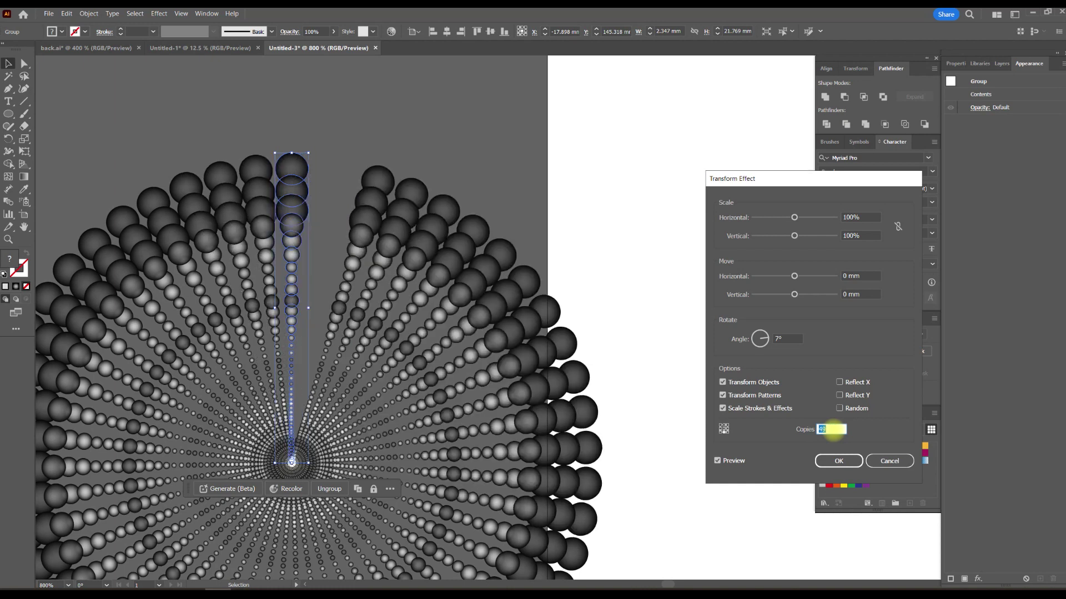
pyautogui.press('Up')
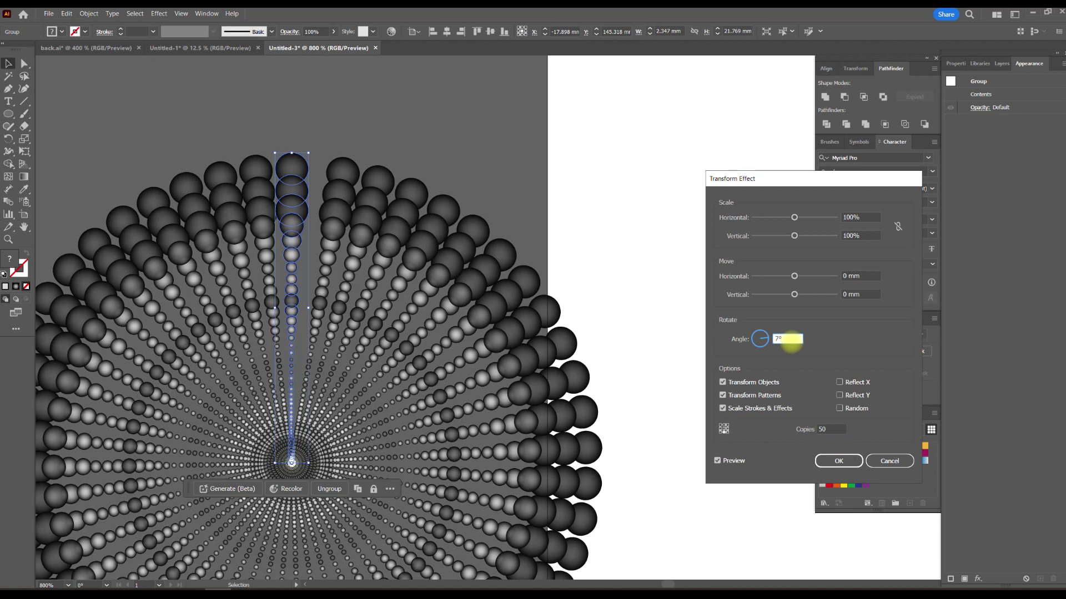
pyautogui.press('Down')
pyautogui.press('Up')
pyautogui.press('Up')
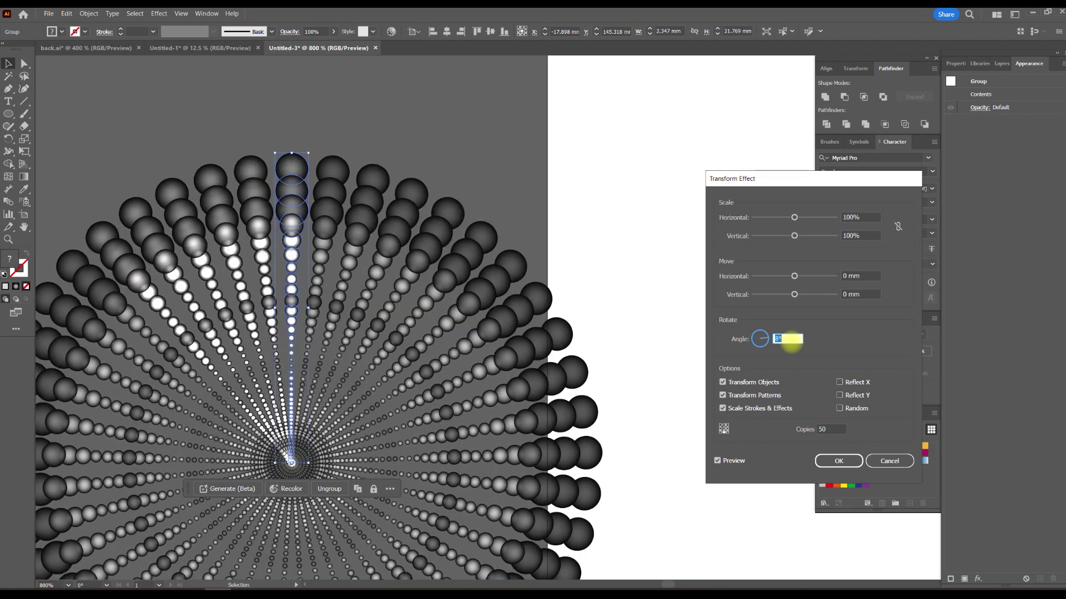
pyautogui.click(833, 429)
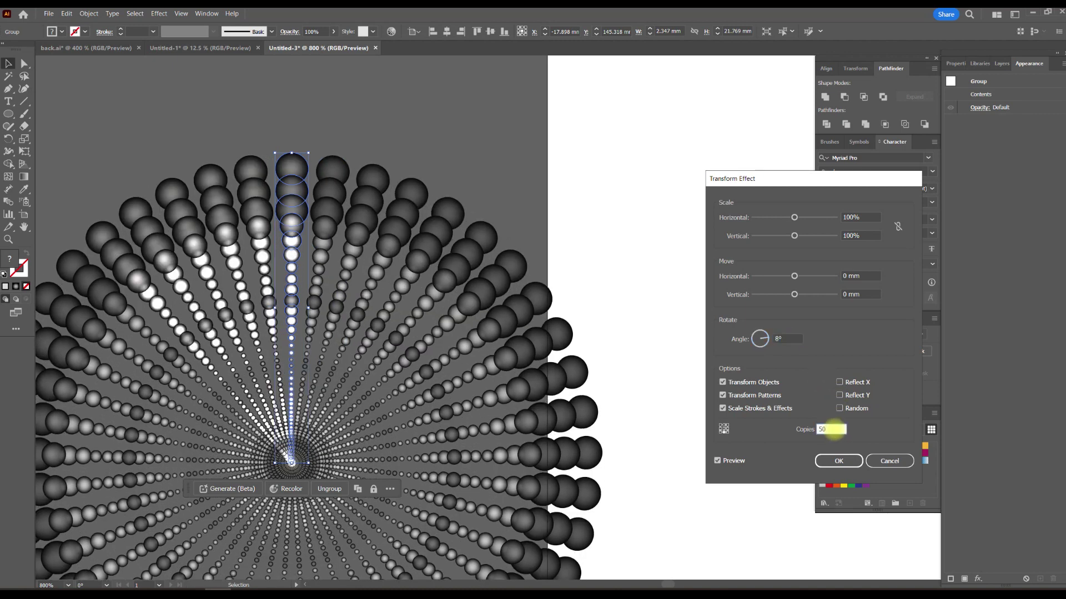
pyautogui.press('Down')
pyautogui.press('Down')
pyautogui.press('Down')
pyautogui.press('Down')
pyautogui.press('Down')
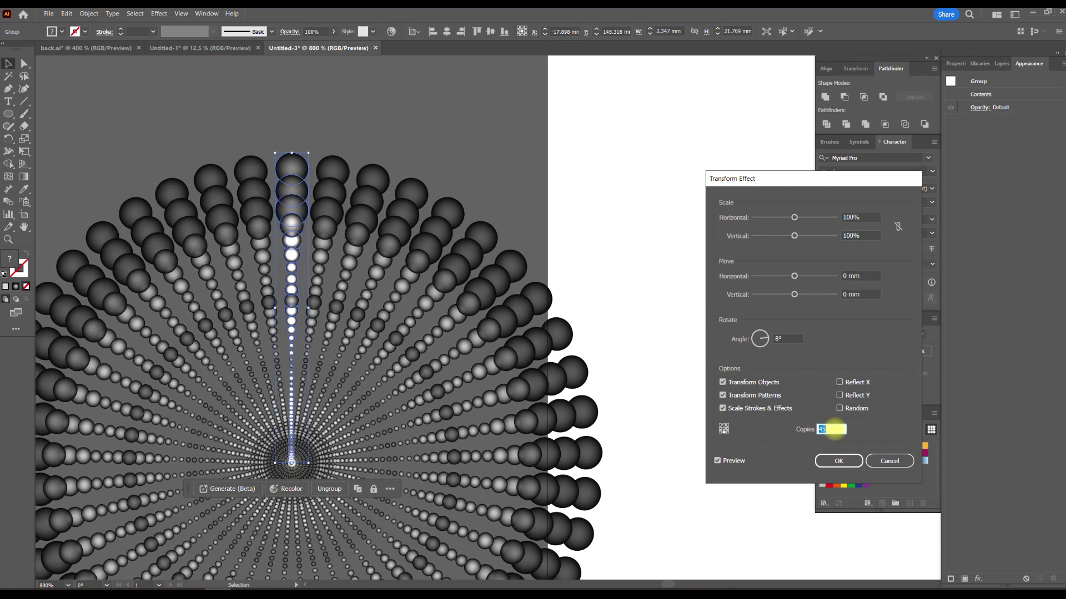
pyautogui.press('Down')
pyautogui.click(839, 462)
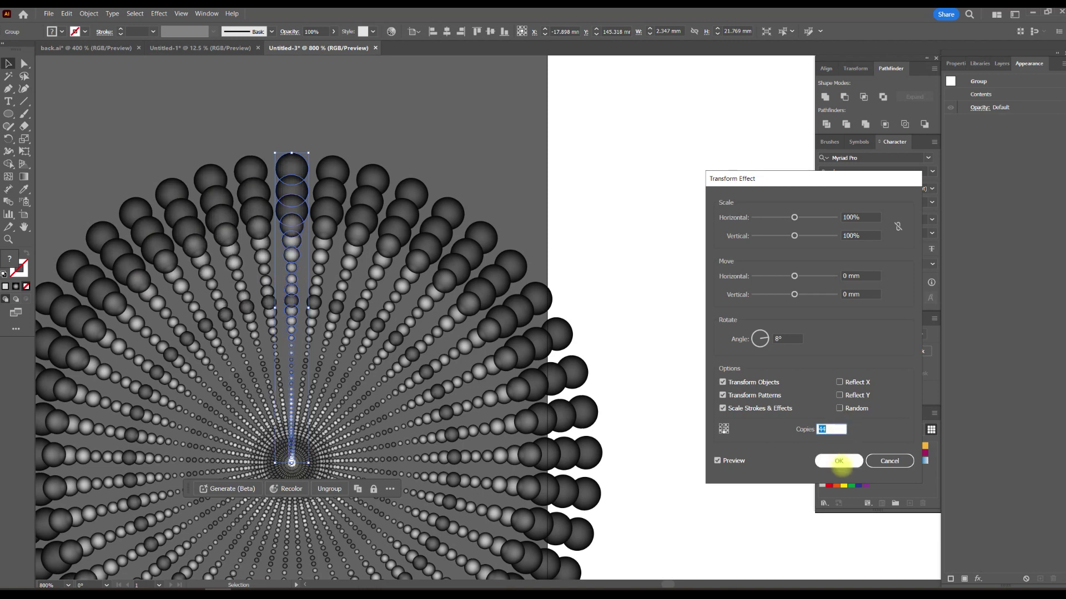
pyautogui.click(578, 219)
pyautogui.scroll(-2, 544, 197)
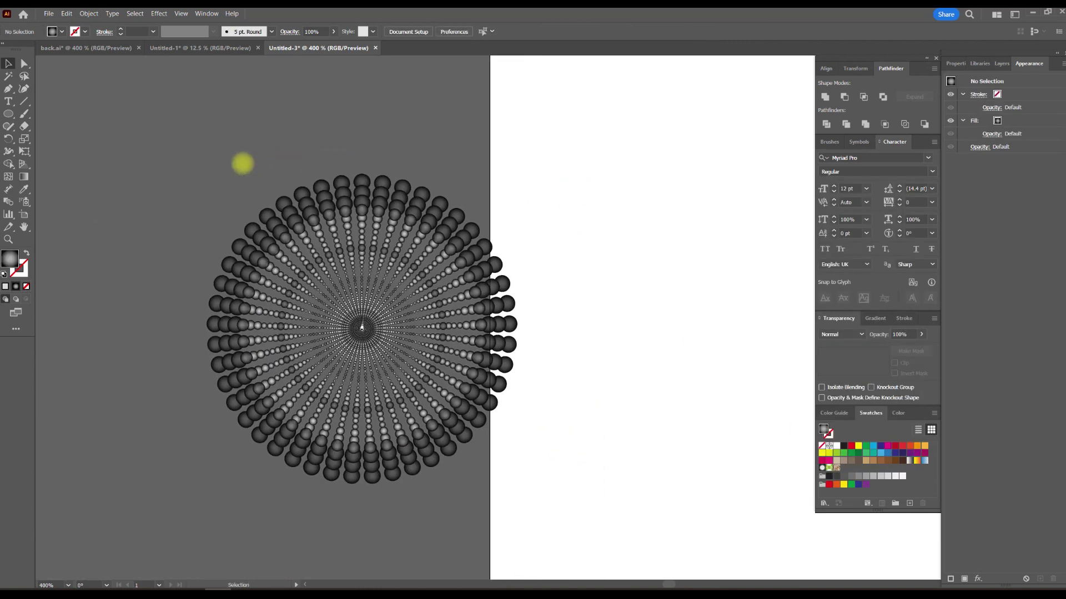
# Browse the context and Object menu options for the radial burst, then deselect it
pyautogui.click(381, 317)
pyautogui.rightClick(383, 320)
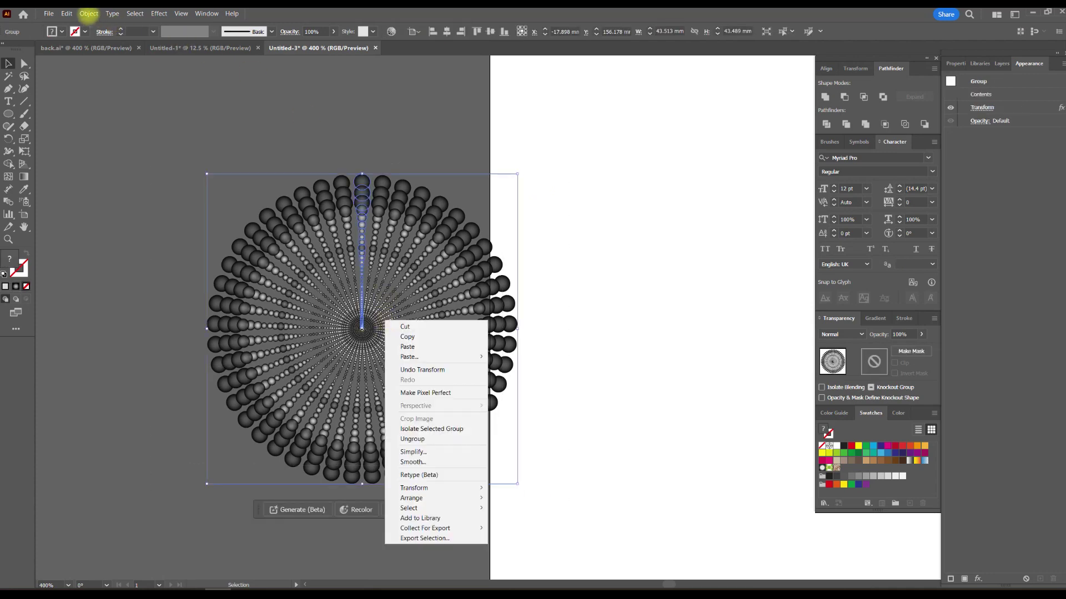
pyautogui.click(89, 13)
pyautogui.click(137, 139)
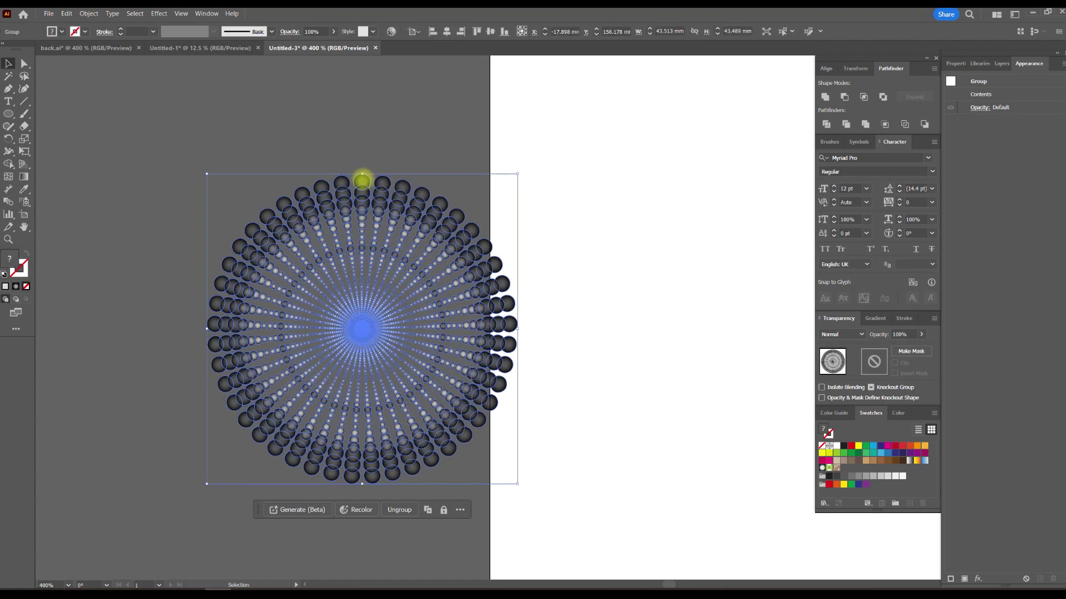
pyautogui.click(378, 168)
# Switch to the Rectangle tool
pyautogui.hscroll(3, 364, 141)
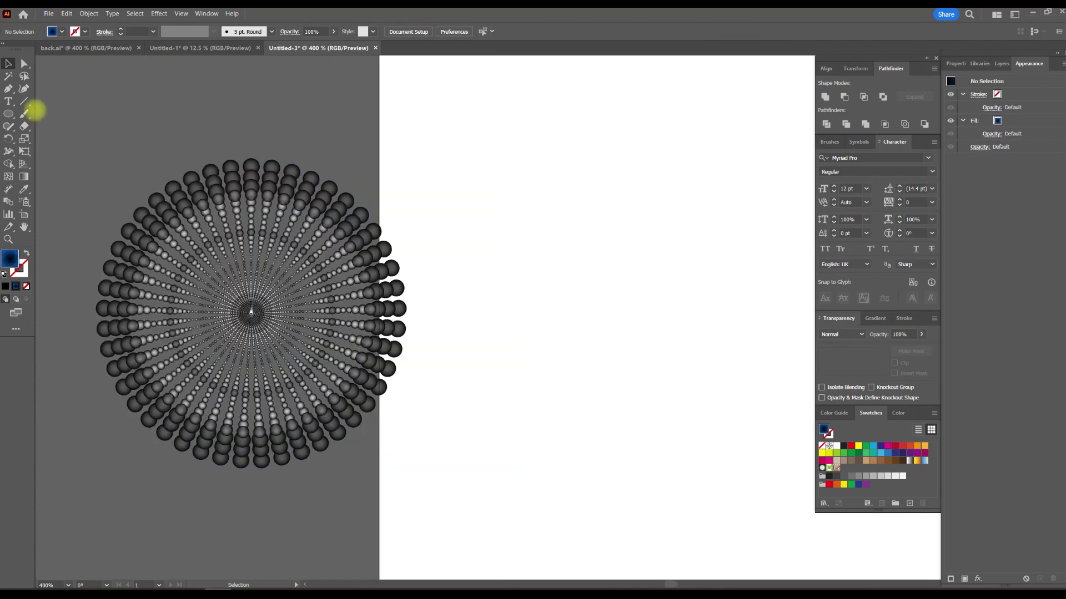
pyautogui.moveTo(8, 113); pyautogui.dragTo(61, 111)
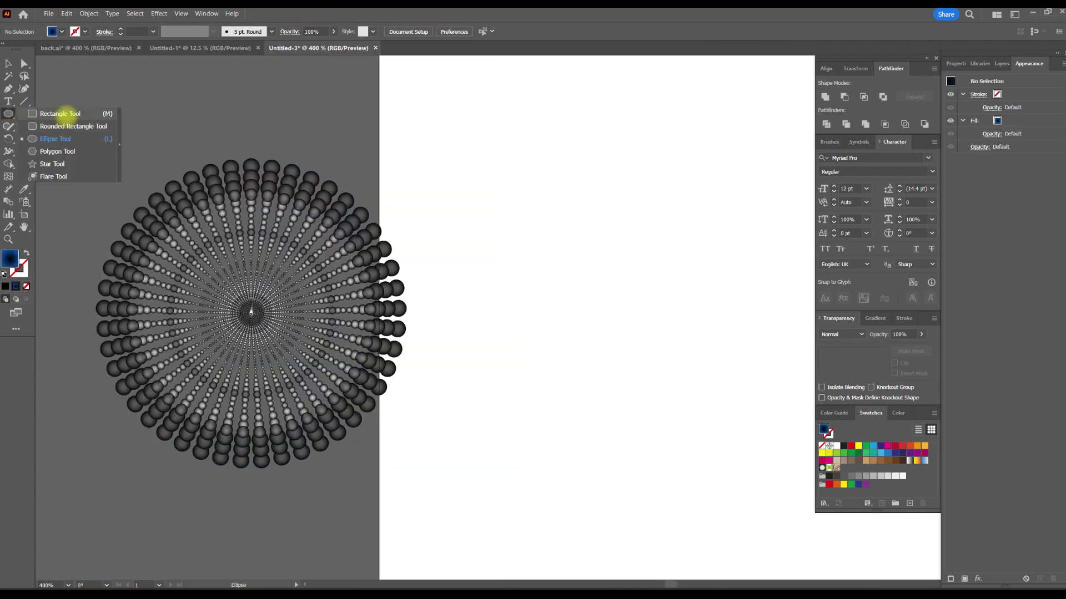
pyautogui.scroll(3, 245, 155)
pyautogui.hscroll(-2, 244, 156)
# Draw a wide rectangle with a black (11.98%) to 004CA7 gradient and move it onto the burst
pyautogui.moveTo(129, 112); pyautogui.dragTo(699, 324)
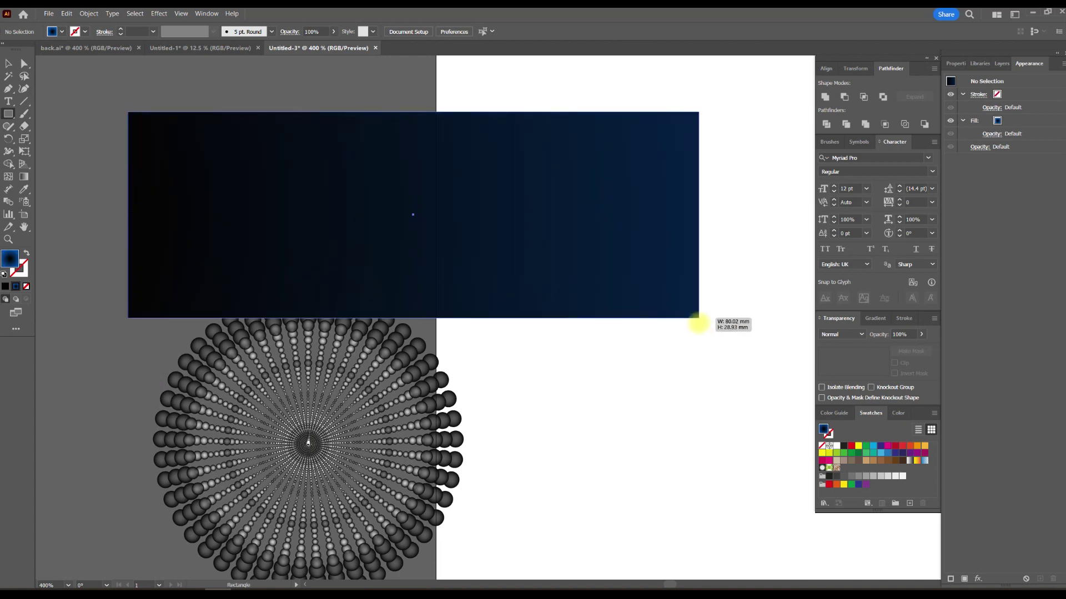
pyautogui.click(8, 63)
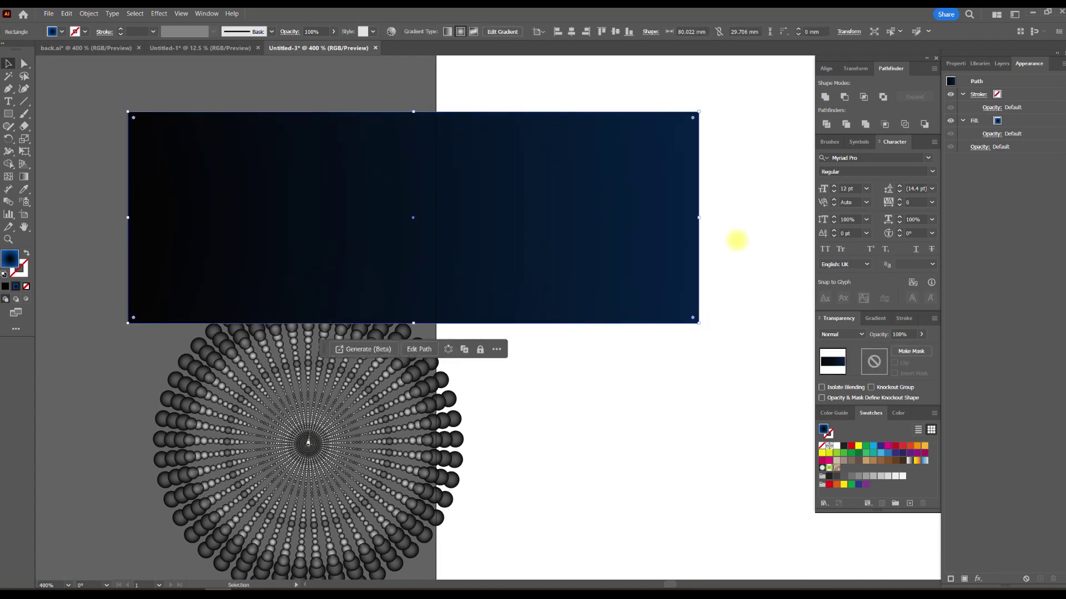
pyautogui.click(873, 318)
pyautogui.click(920, 416)
pyautogui.click(898, 460)
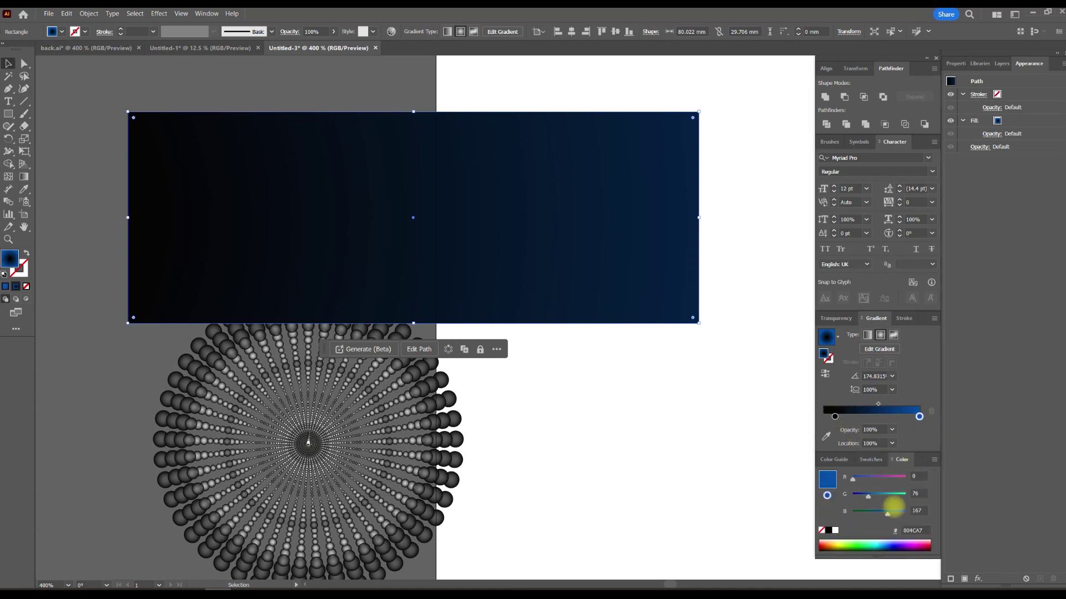
pyautogui.click(835, 417)
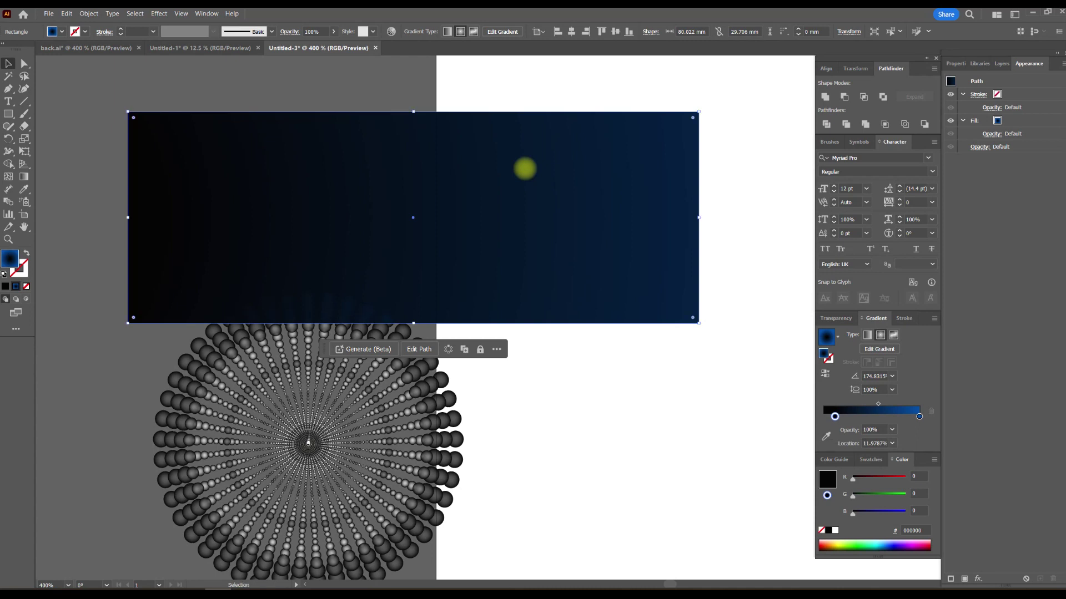
pyautogui.moveTo(553, 174); pyautogui.dragTo(516, 373)
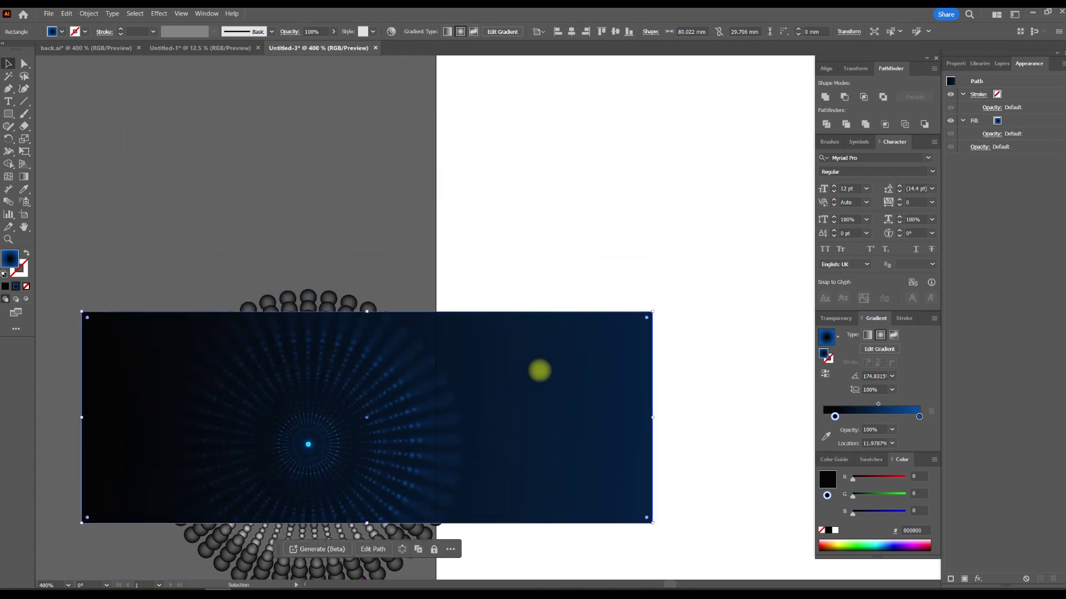
# Resize the gradient rectangle to about 75 × 32 mm, centred on the burst's core
pyautogui.scroll(-3, 527, 333)
pyautogui.moveTo(616, 300)
pyautogui.mouseDown()
pyautogui.moveTo(491, 293)
pyautogui.moveTo(523, 273)
pyautogui.mouseUp()
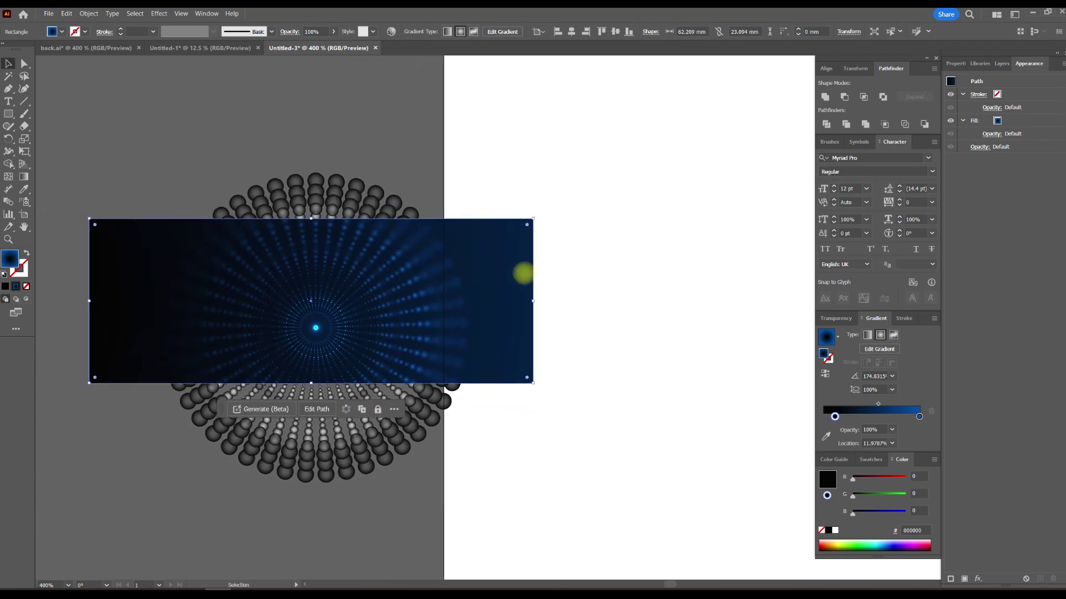
pyautogui.hotkey('ctrl', 'shift', 'a')
pyautogui.moveTo(511, 280); pyautogui.dragTo(435, 298)
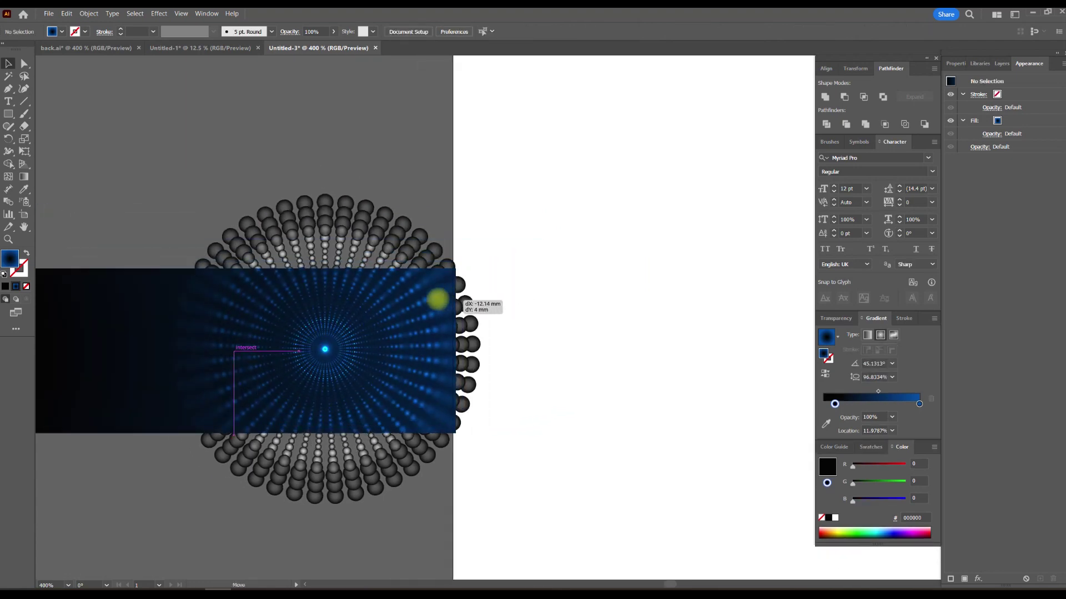
pyautogui.scroll(5, 322, 355)
pyautogui.scroll(-5, 366, 316)
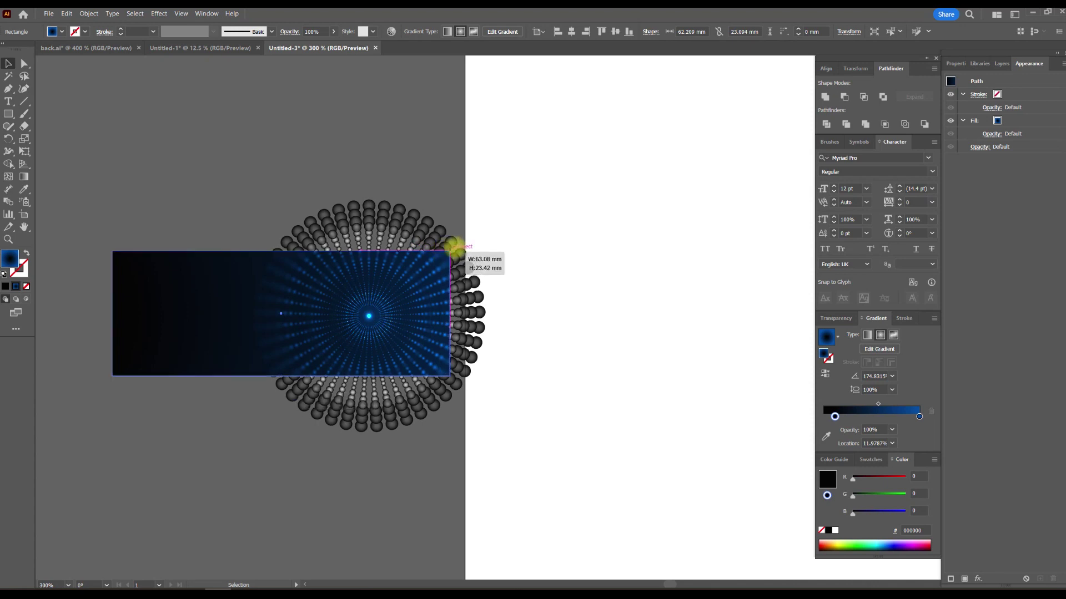
pyautogui.moveTo(448, 252); pyautogui.dragTo(482, 239)
pyautogui.moveTo(282, 239)
pyautogui.mouseDown()
pyautogui.moveTo(280, 227)
pyautogui.moveTo(228, 245)
pyautogui.mouseUp()
pyautogui.click(369, 219)
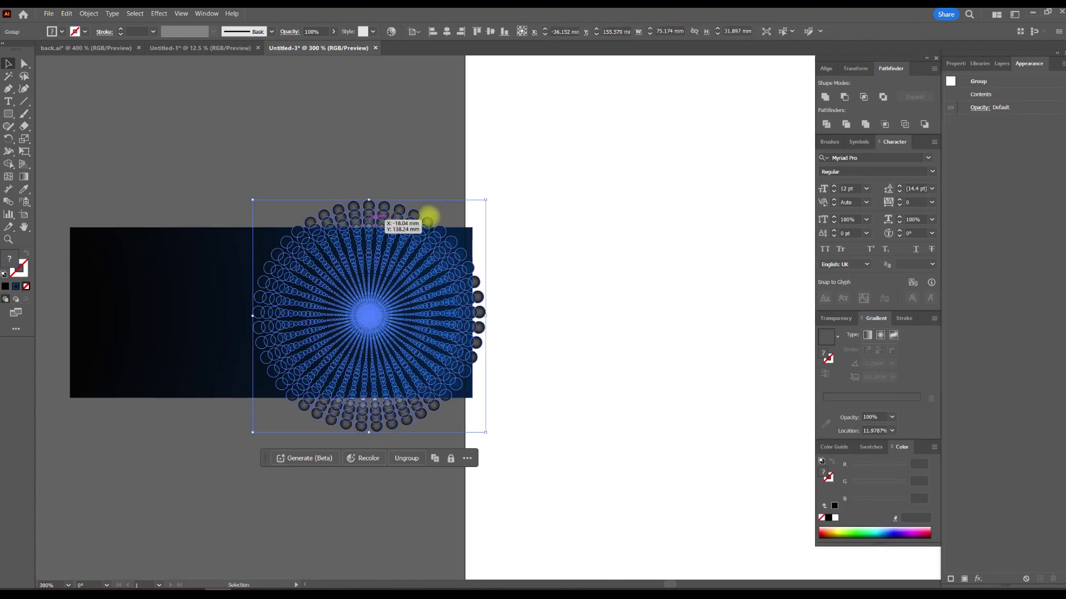
# Duplicate the bead burst group in place using Copy and Paste in Front
pyautogui.press('v')
pyautogui.click(89, 14)
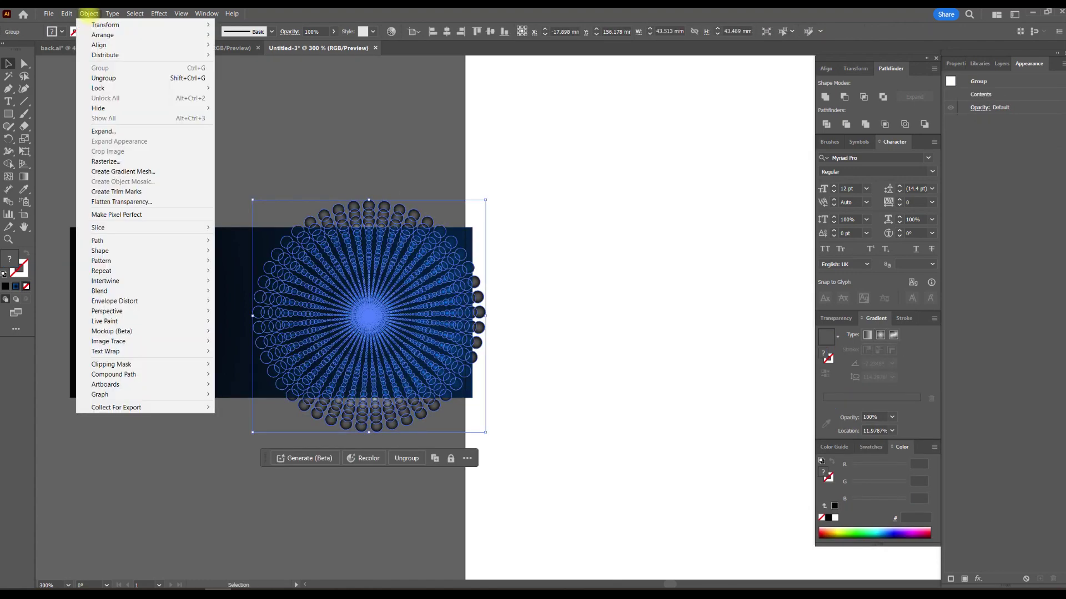
pyautogui.click(80, 58)
pyautogui.click(67, 13)
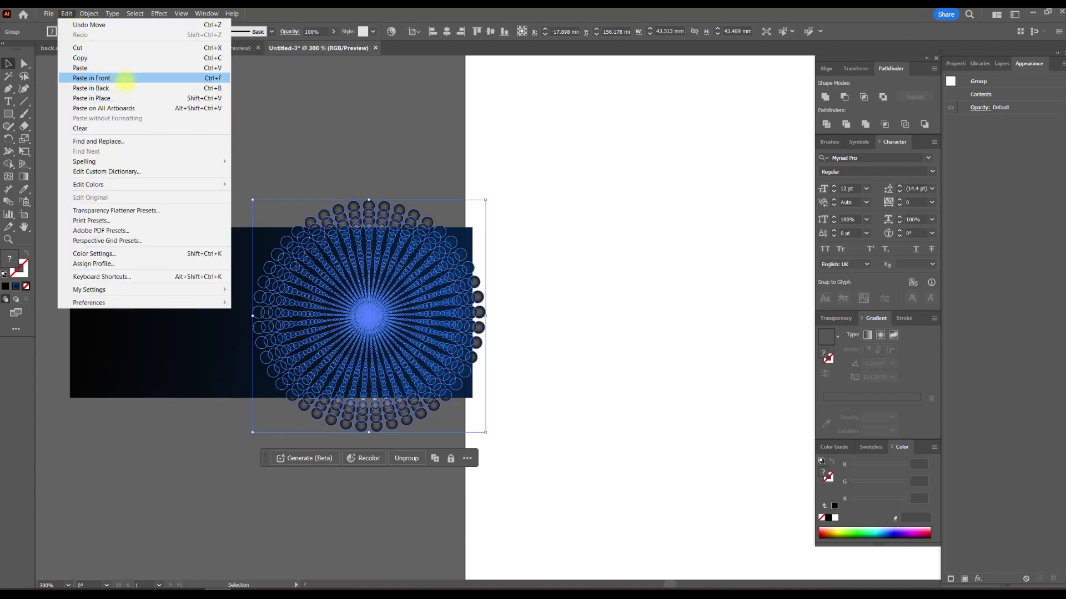
pyautogui.click(125, 81)
# Scale the pasted bead burst up hugely from its centre, then deselect it
pyautogui.moveTo(253, 315)
pyautogui.mouseDown()
pyautogui.moveTo(114, 316)
pyautogui.moveTo(47, 333)
pyautogui.moveTo(48, 317)
pyautogui.mouseUp()
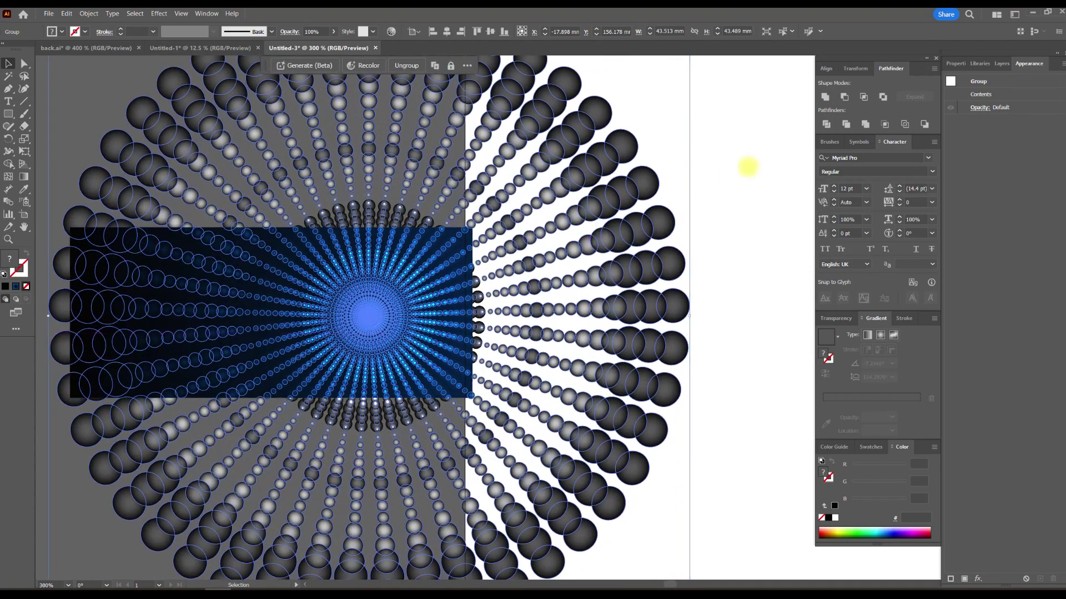
pyautogui.click(736, 133)
pyautogui.scroll(4, 392, 311)
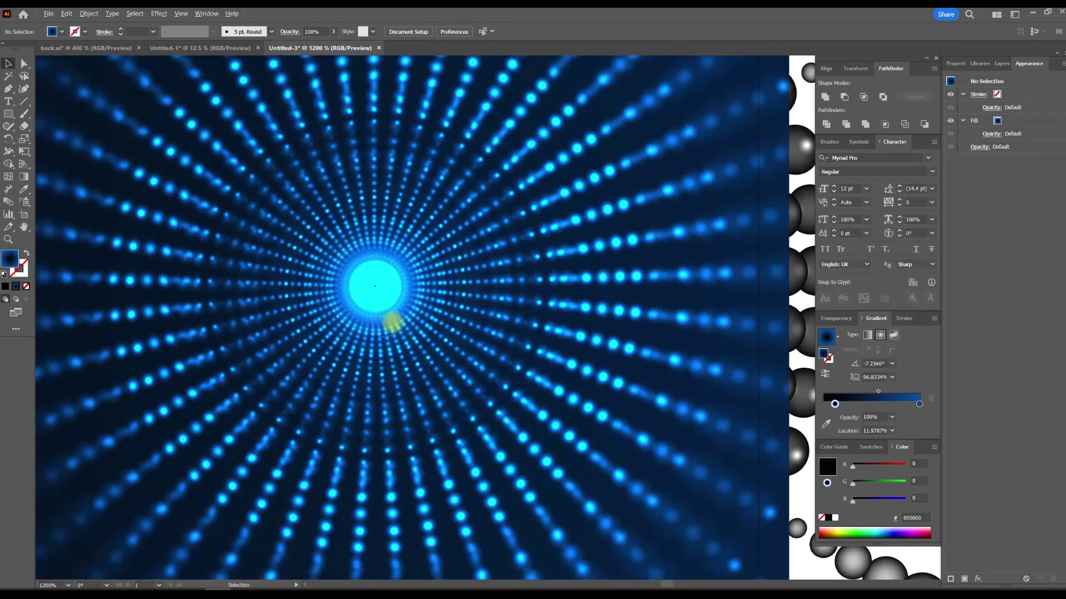
pyautogui.scroll(-2, 427, 303)
pyautogui.scroll(-2, 428, 303)
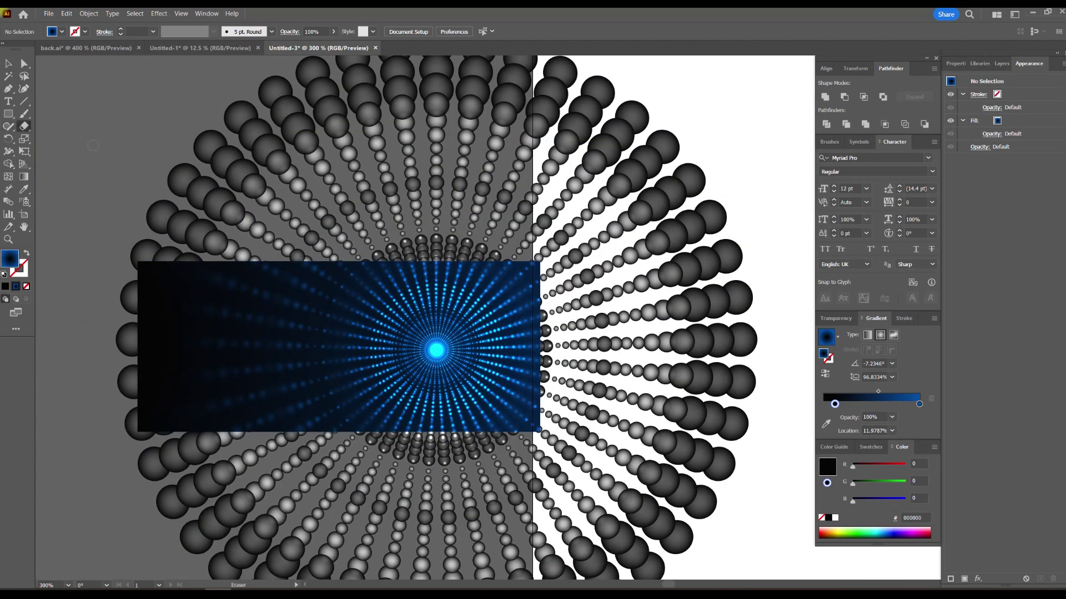
pyautogui.scroll(-1, 99, 353)
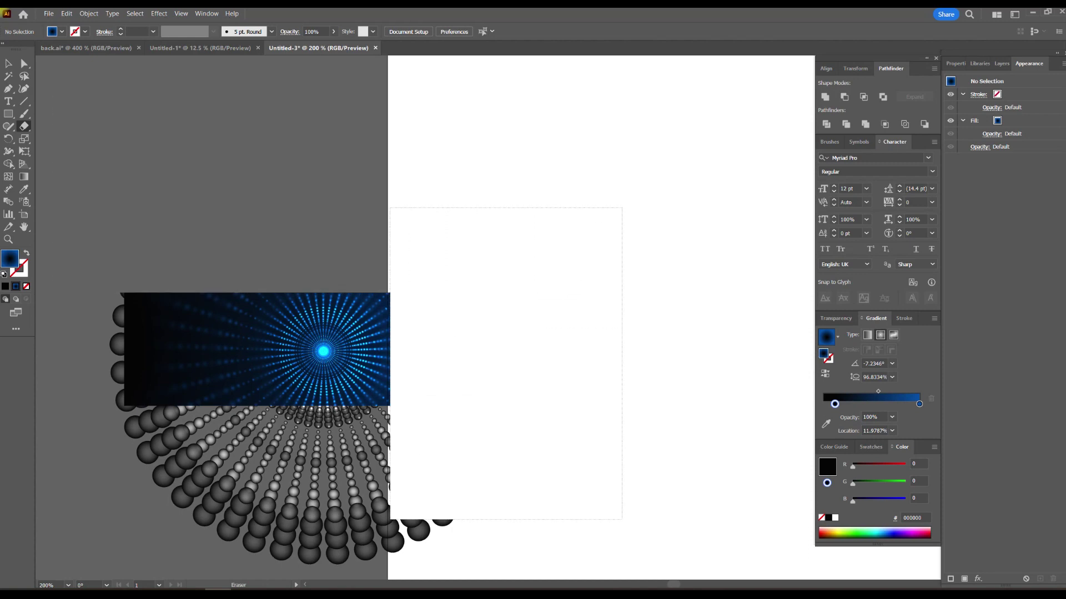
pyautogui.scroll(-3, 366, 316)
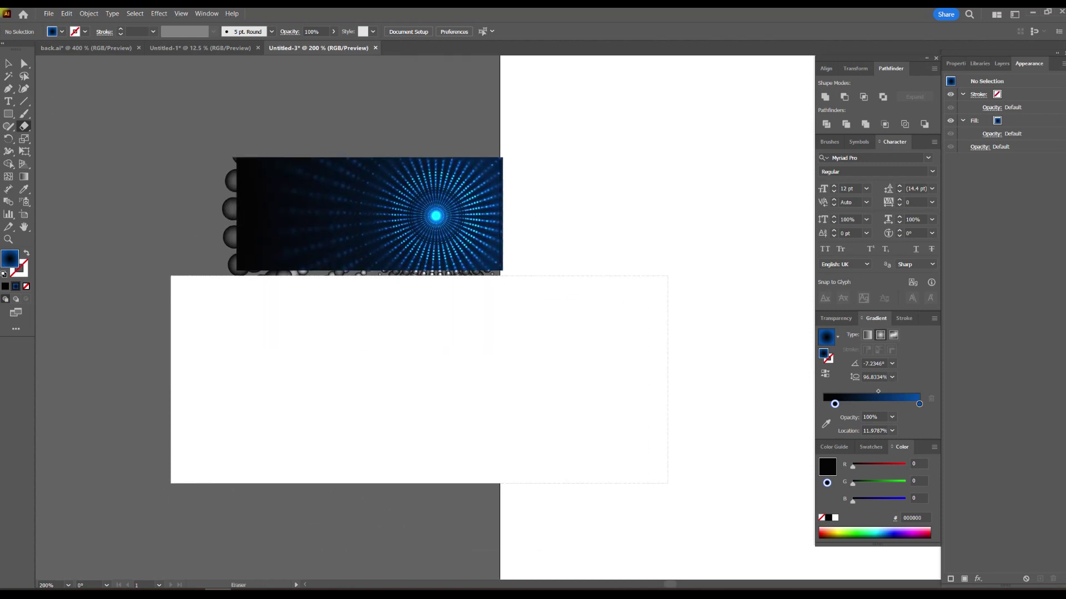